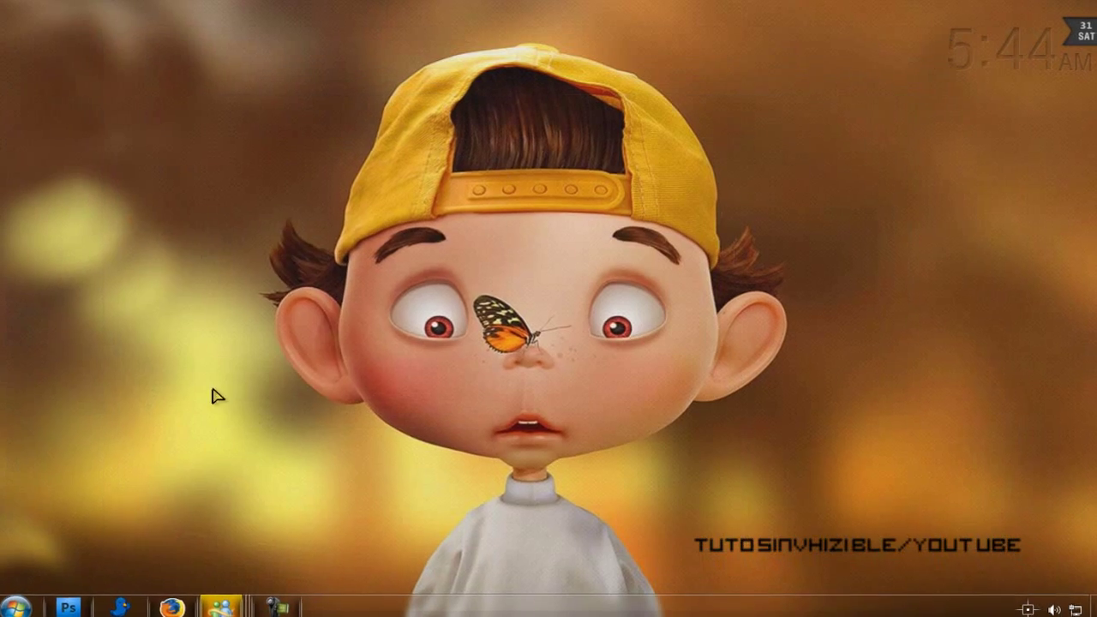
Extract the "Personaliza tu taskbar_TutosInvhizible" archive directly into the PROGRAMAS folder.
left_click(216, 399)
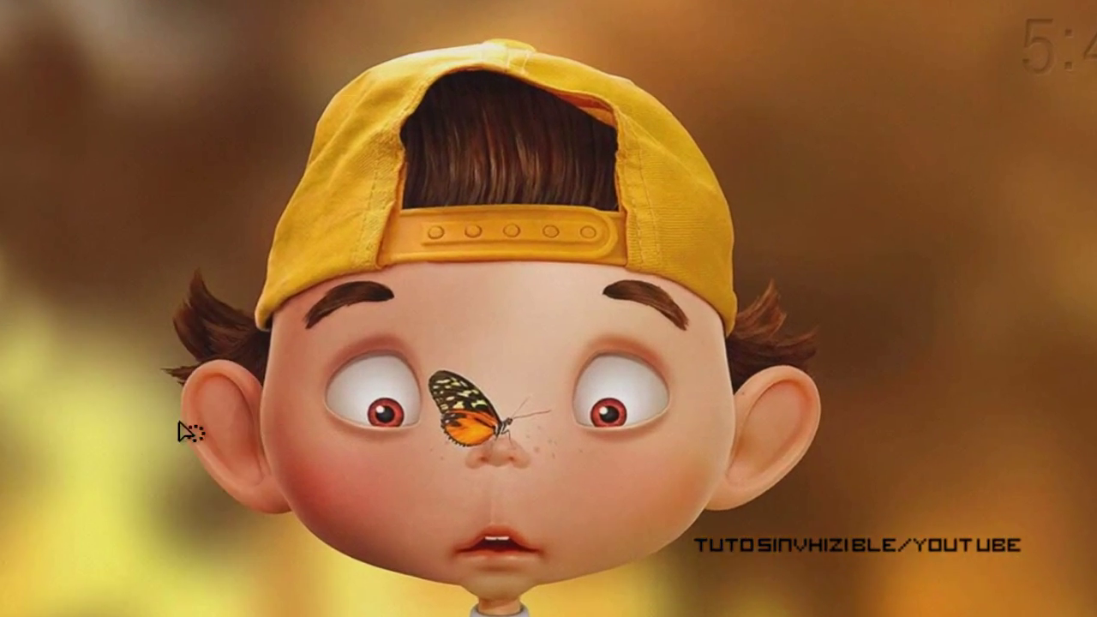
double_click(933, 204)
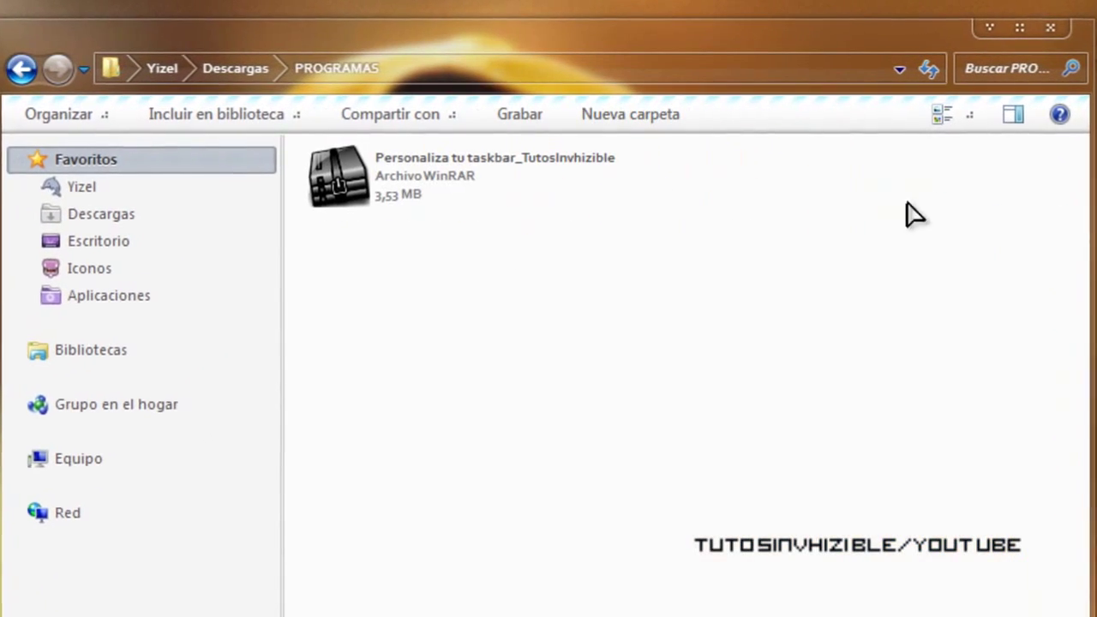
right_click(422, 168)
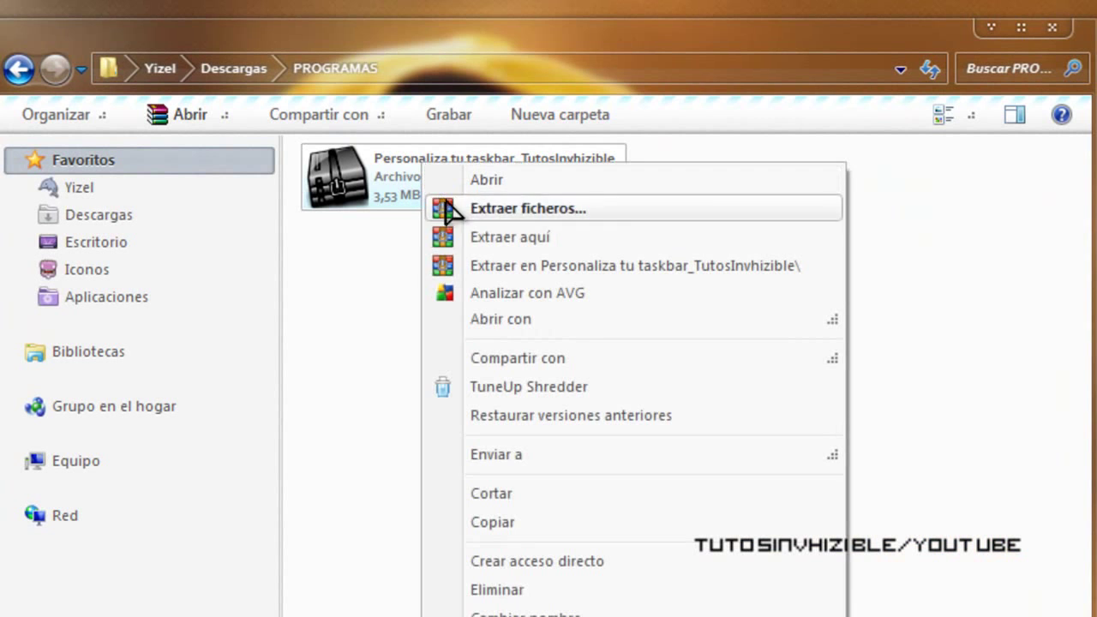
left_click(505, 237)
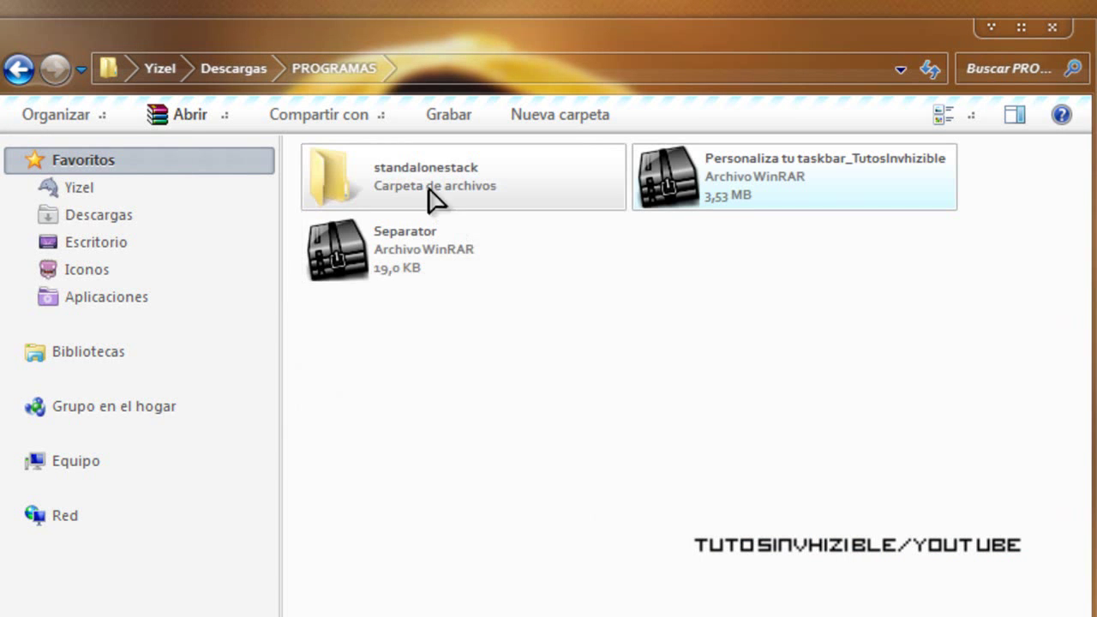
Launch StandaloneStack2 from the extracted standalonestack folder.
left_click(396, 171)
left_click(412, 256)
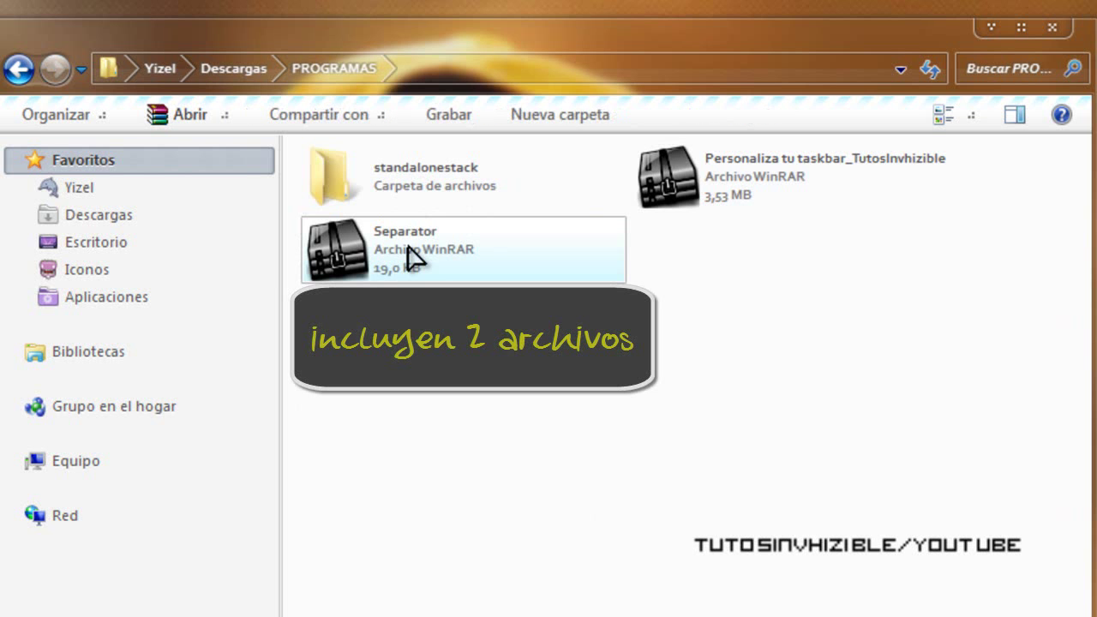
double_click(396, 180)
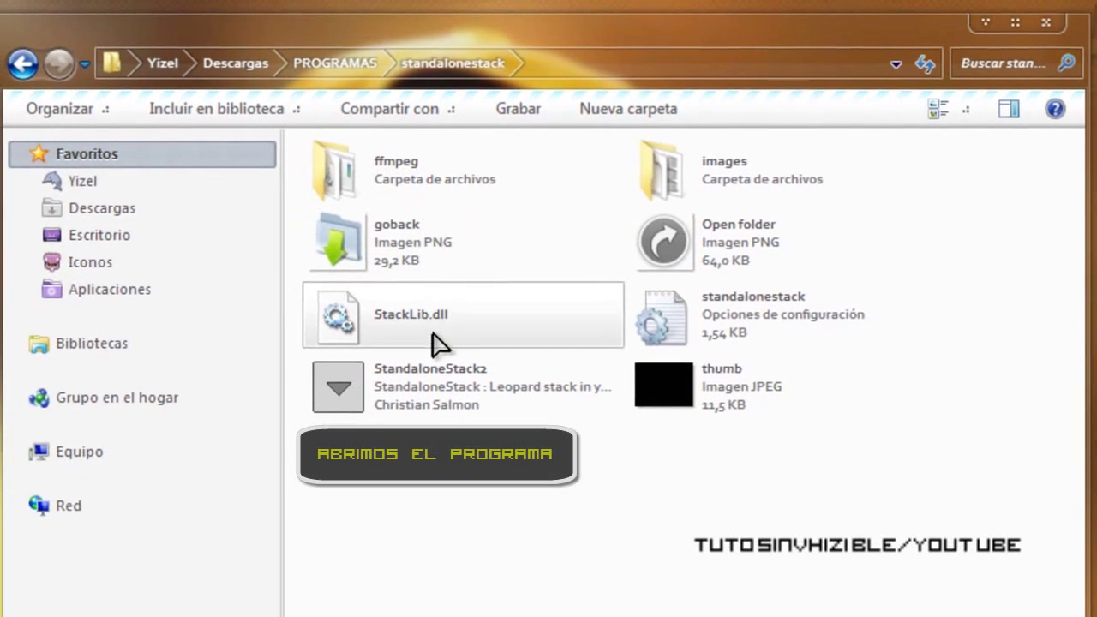
double_click(412, 385)
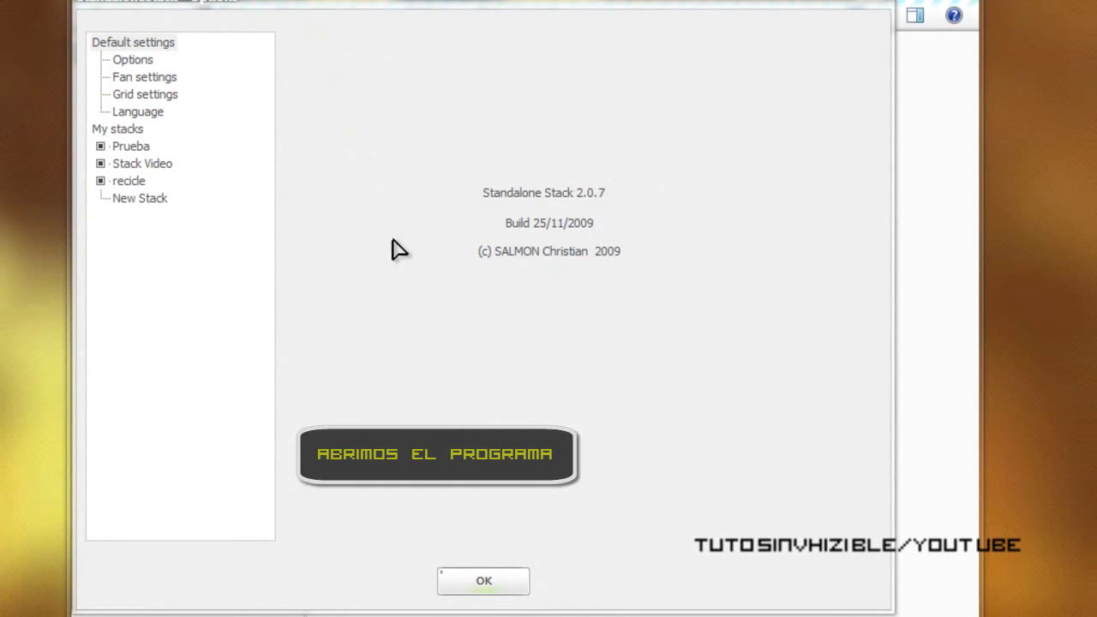
Create a new stack named X that uses the Bibliotecas folder and opens as Grid.
left_click(142, 203)
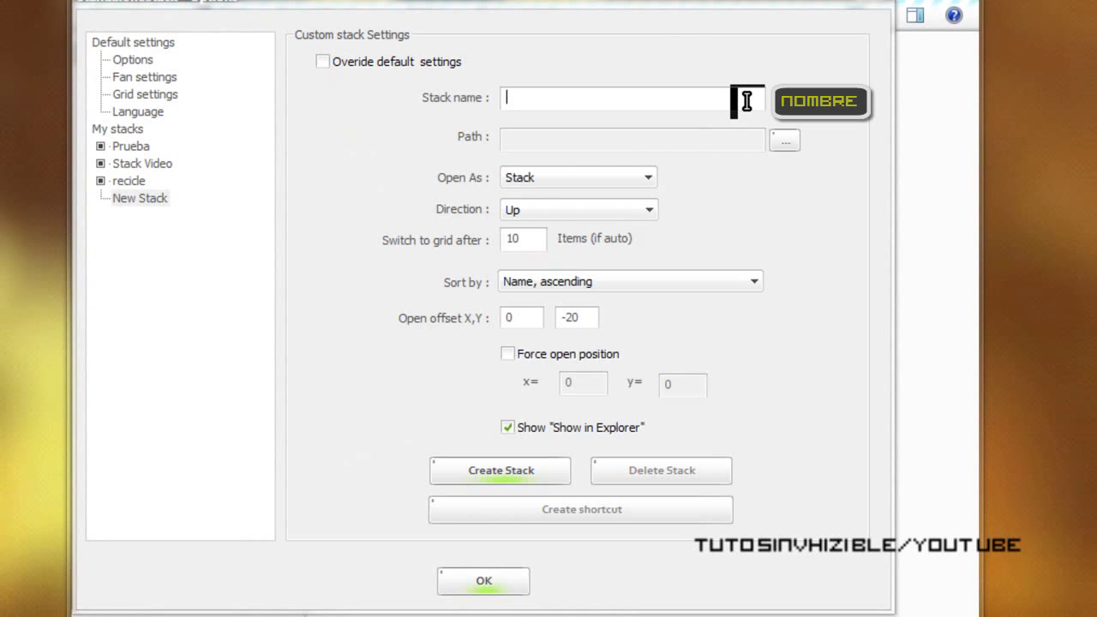
left_click(785, 141)
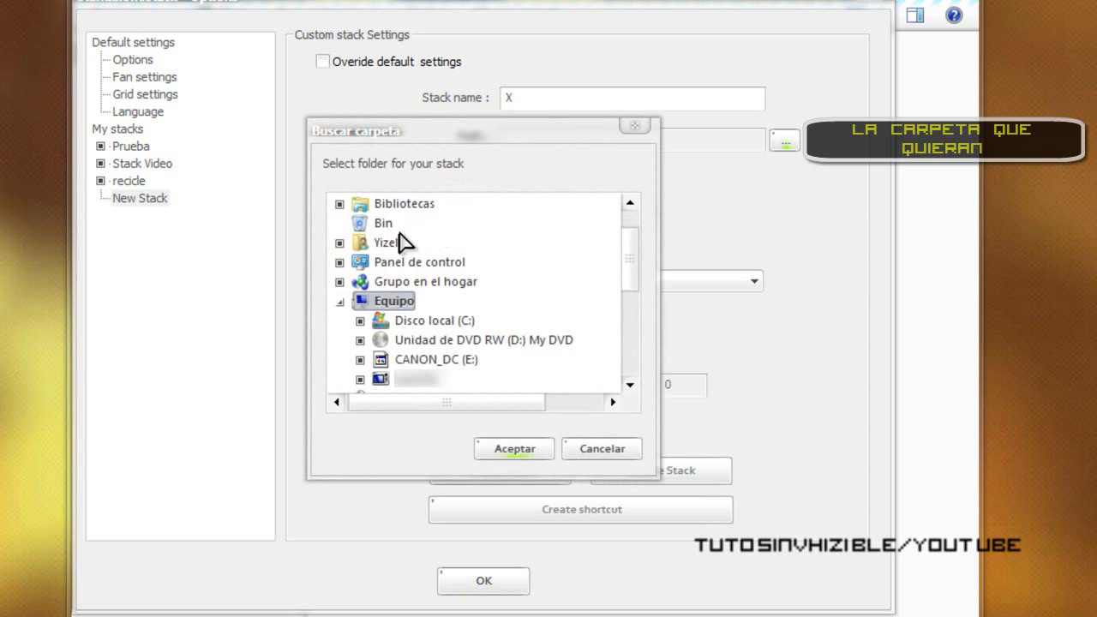
left_click(517, 453)
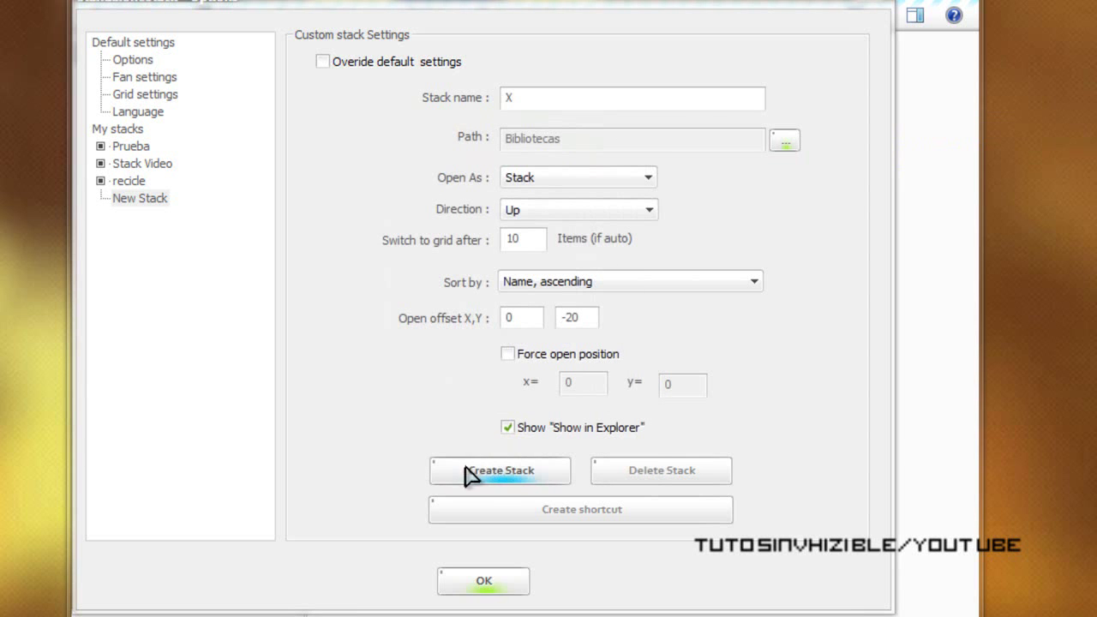
left_click(553, 183)
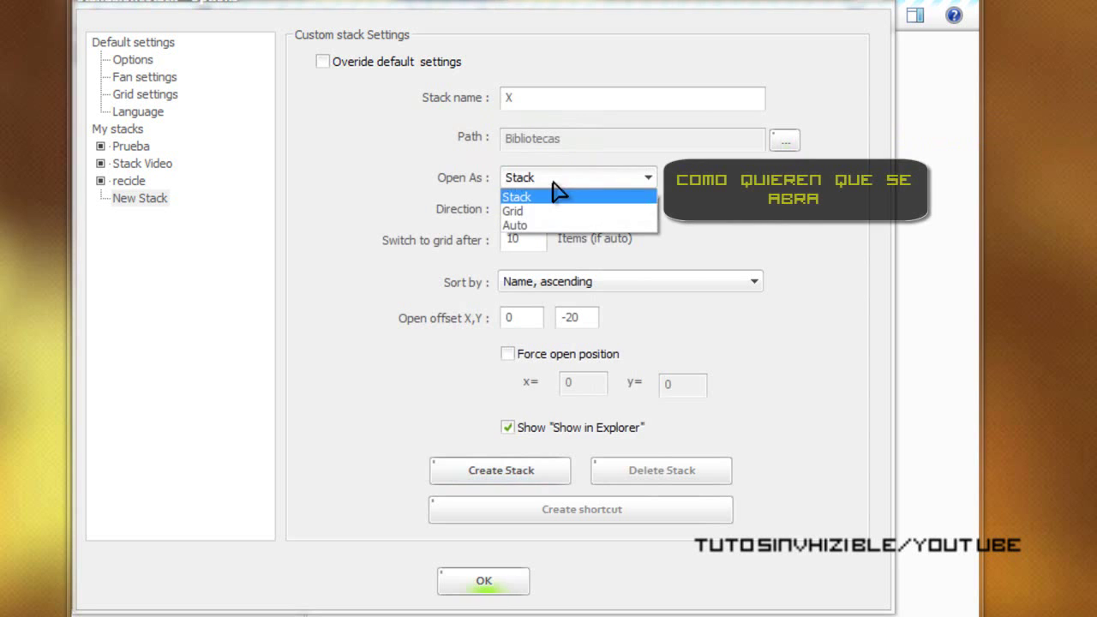
left_click(515, 214)
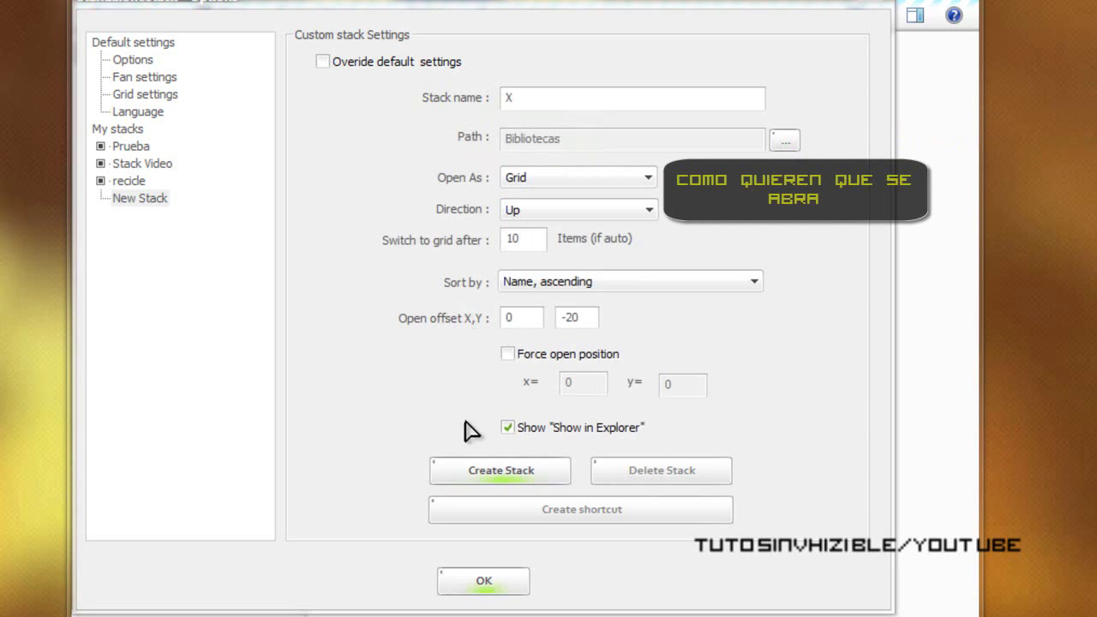
left_click(480, 479)
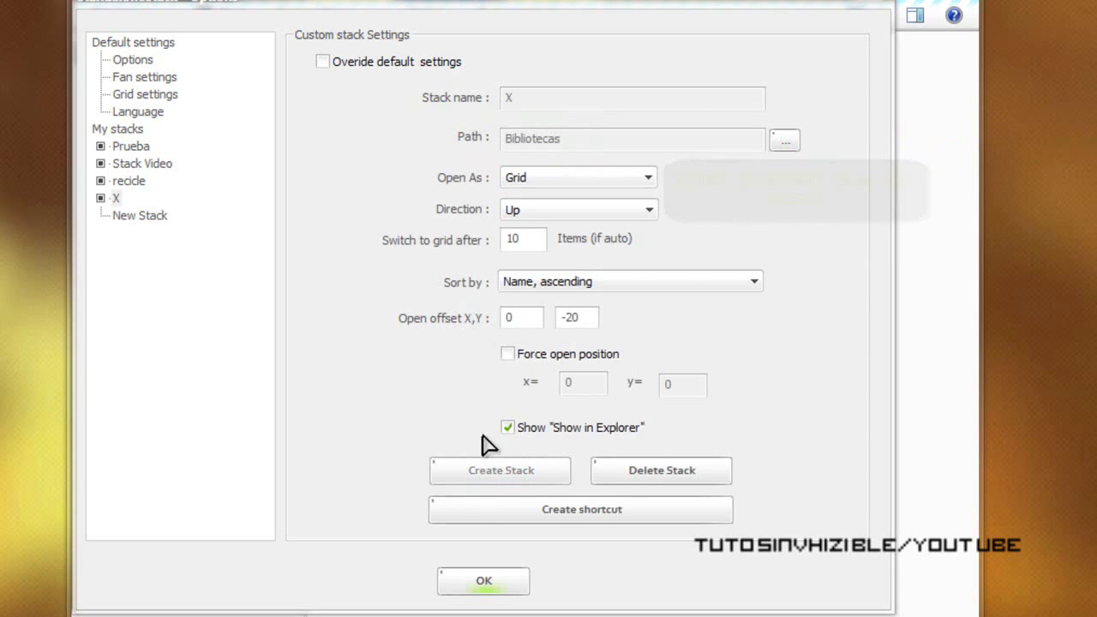
Create a shortcut to stack X, save it as "Stack X" in Mis documentos, and close the stack options.
left_click(577, 515)
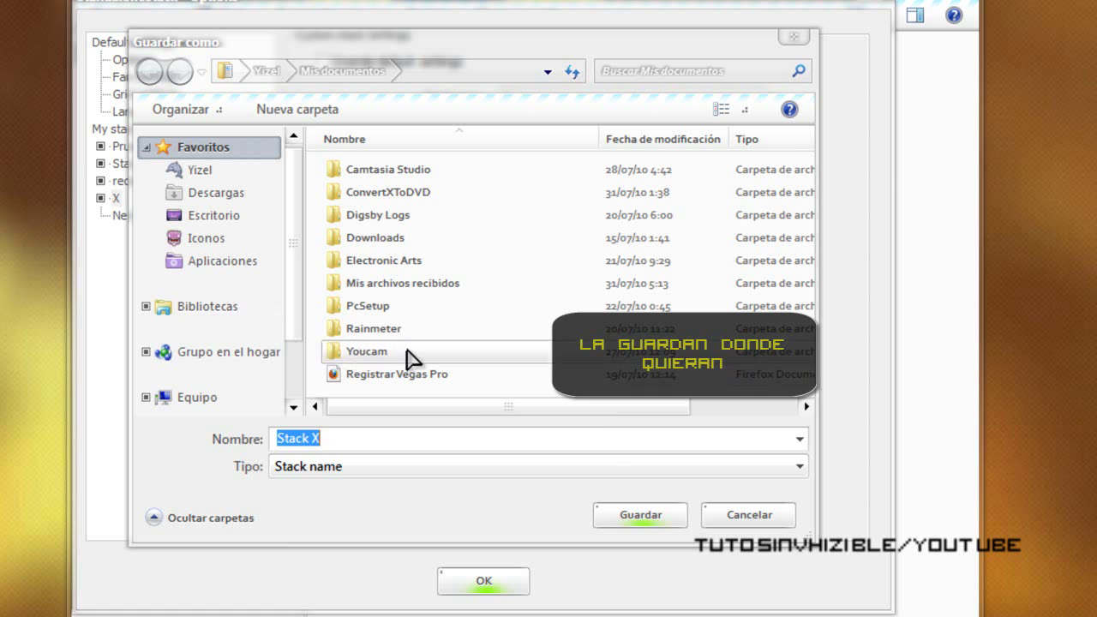
left_click(643, 517)
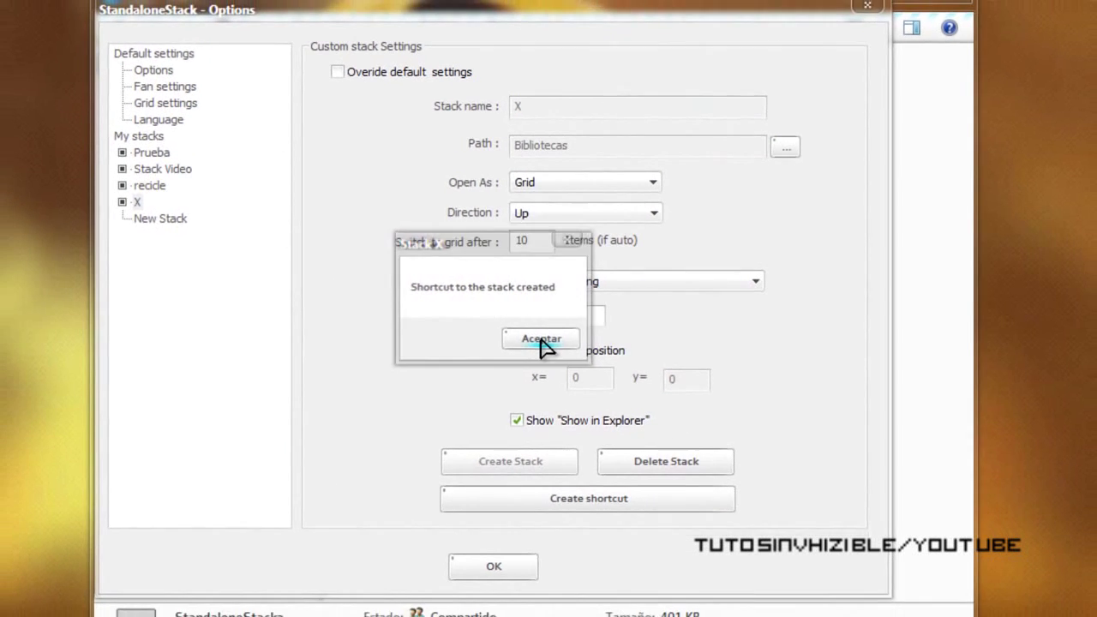
left_click(544, 341)
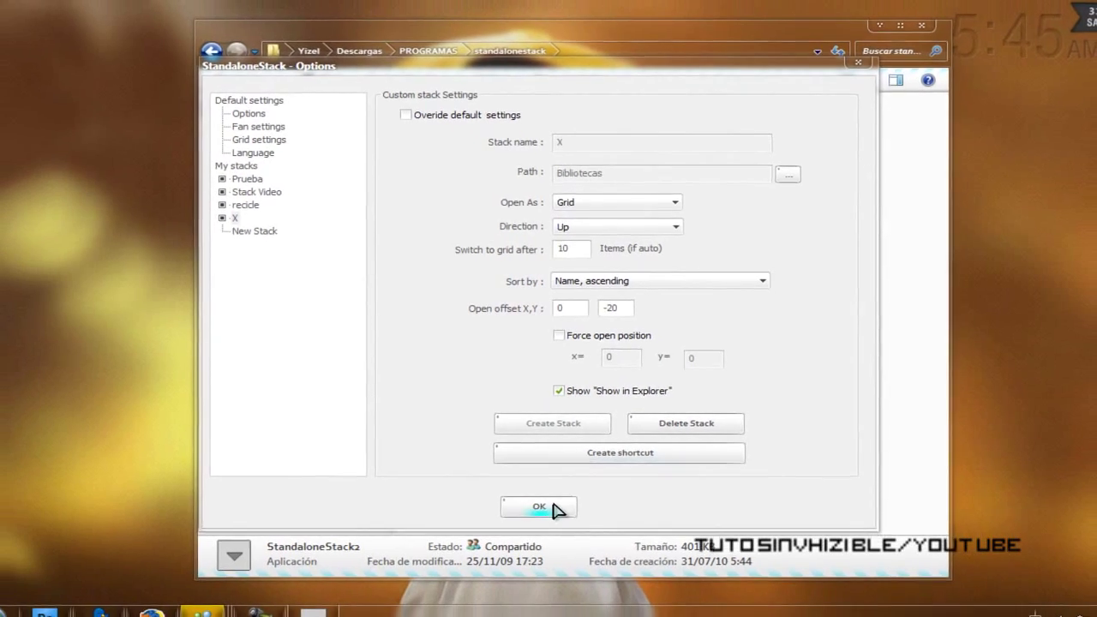
left_click(540, 507)
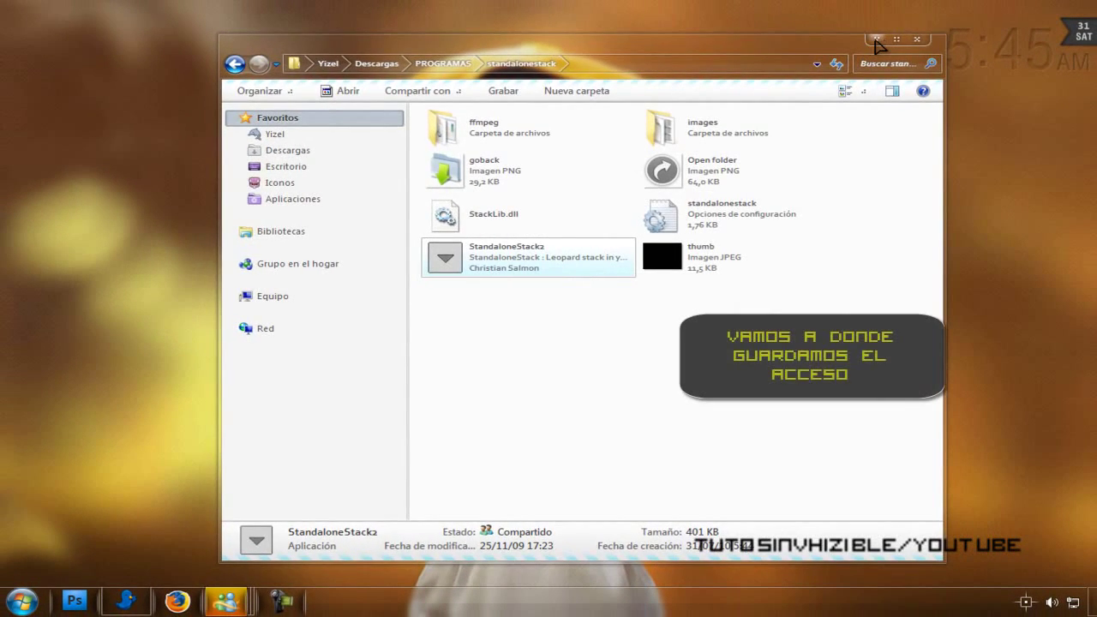
Pin the Stack X shortcut from Mis documentos to the taskbar and clear the folder windows off the desktop.
left_click(875, 40)
key("super")
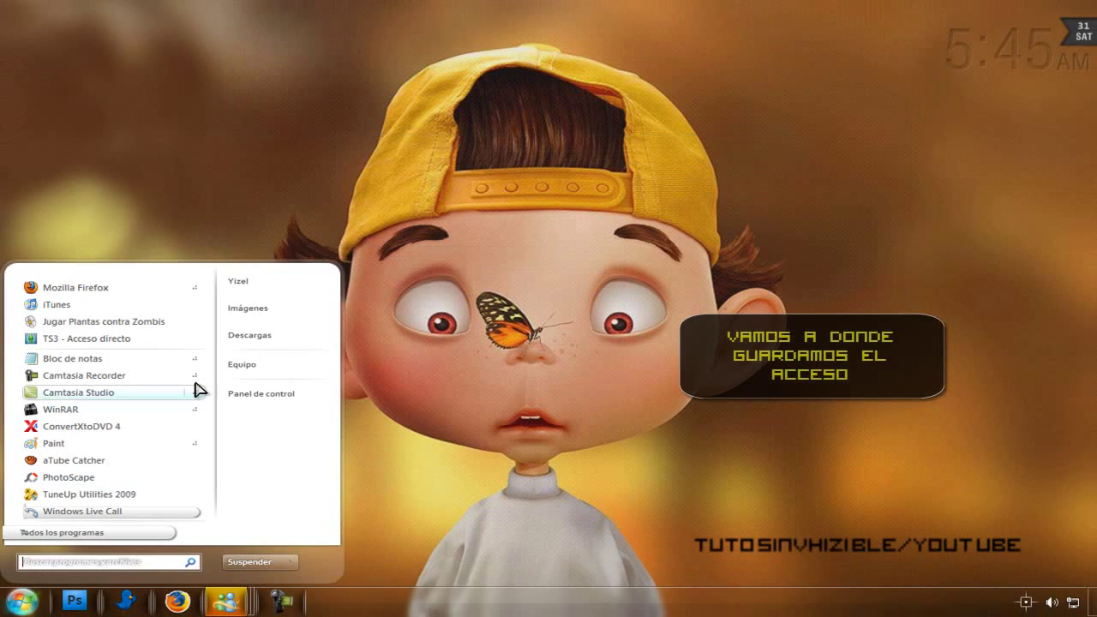
left_click(271, 290)
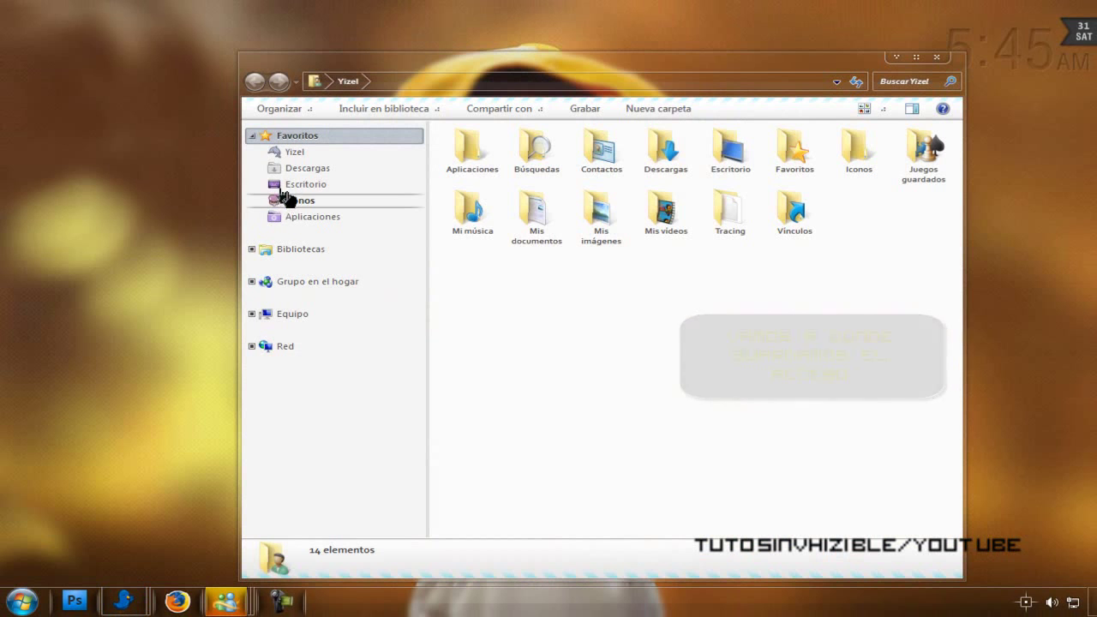
double_click(534, 223)
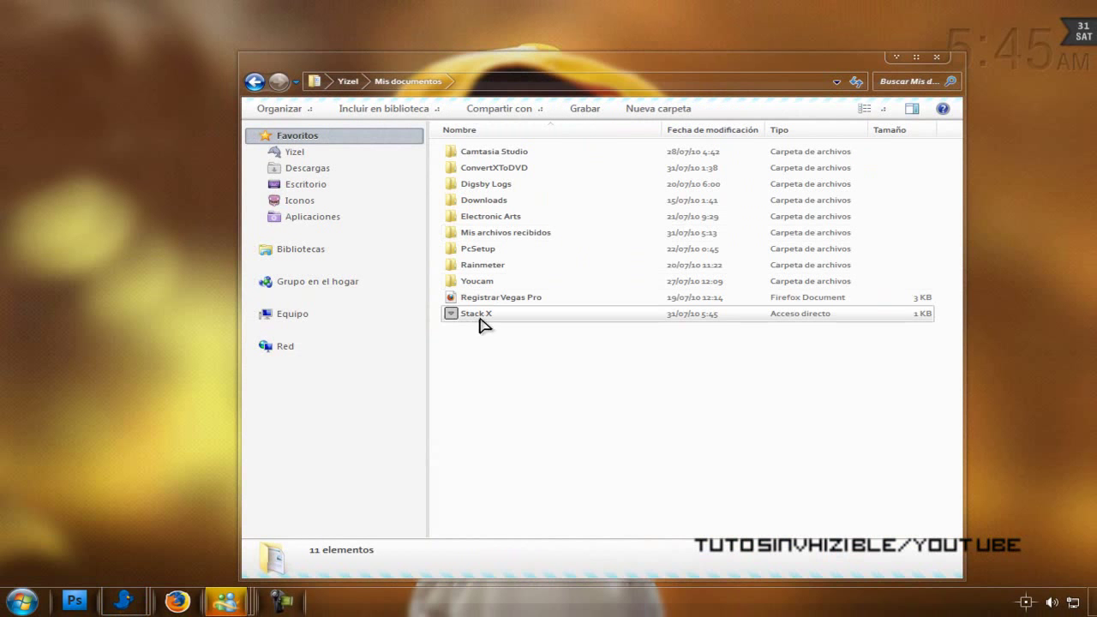
left_click_drag(476, 317, 351, 607)
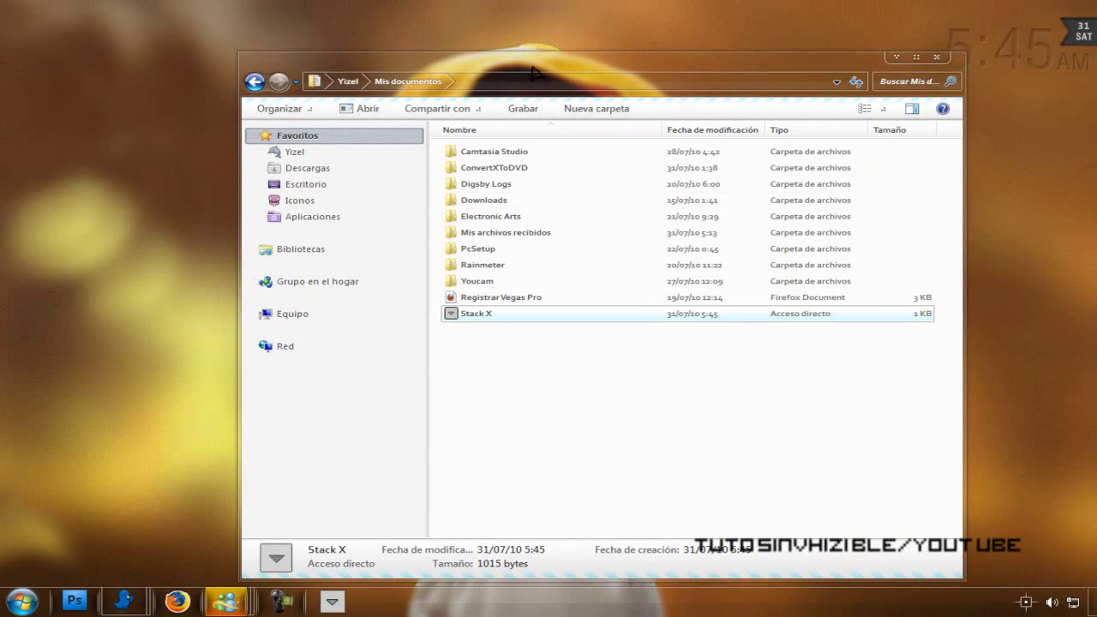
left_click_drag(536, 72, 645, 51)
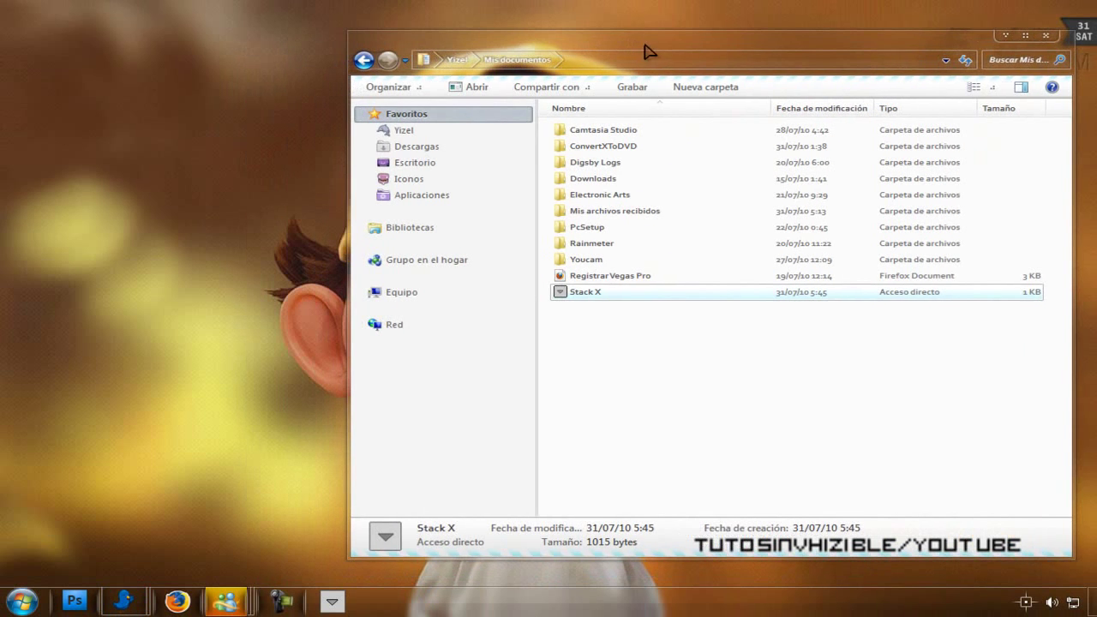
left_click(1022, 39)
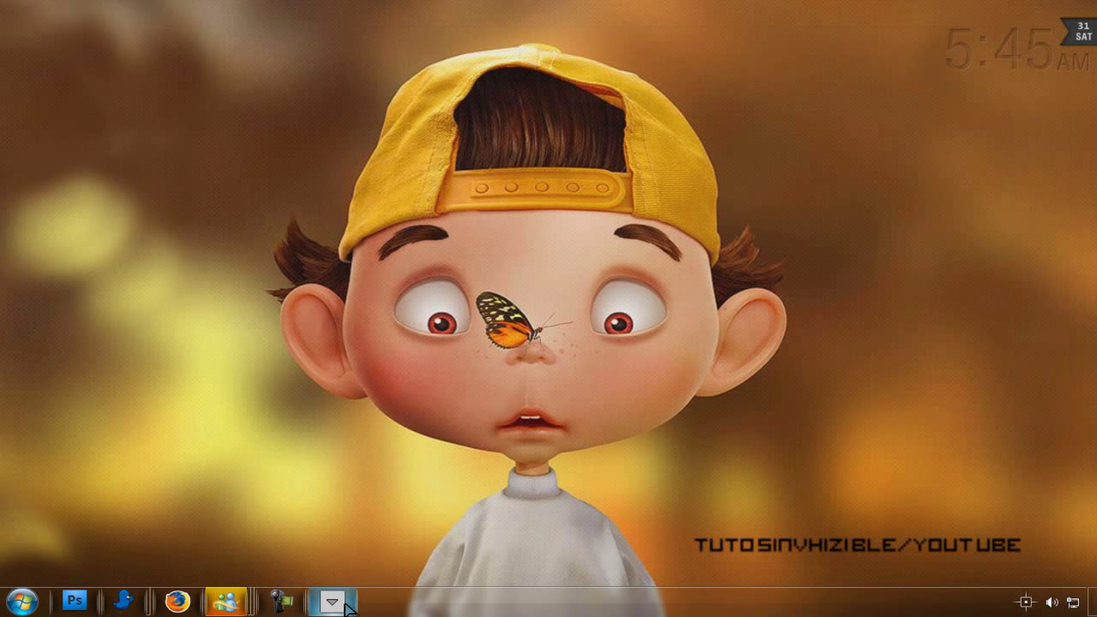
Test the pinned Stack X by expanding it and showing its folder in Explorer, and close that window.
left_click(347, 605)
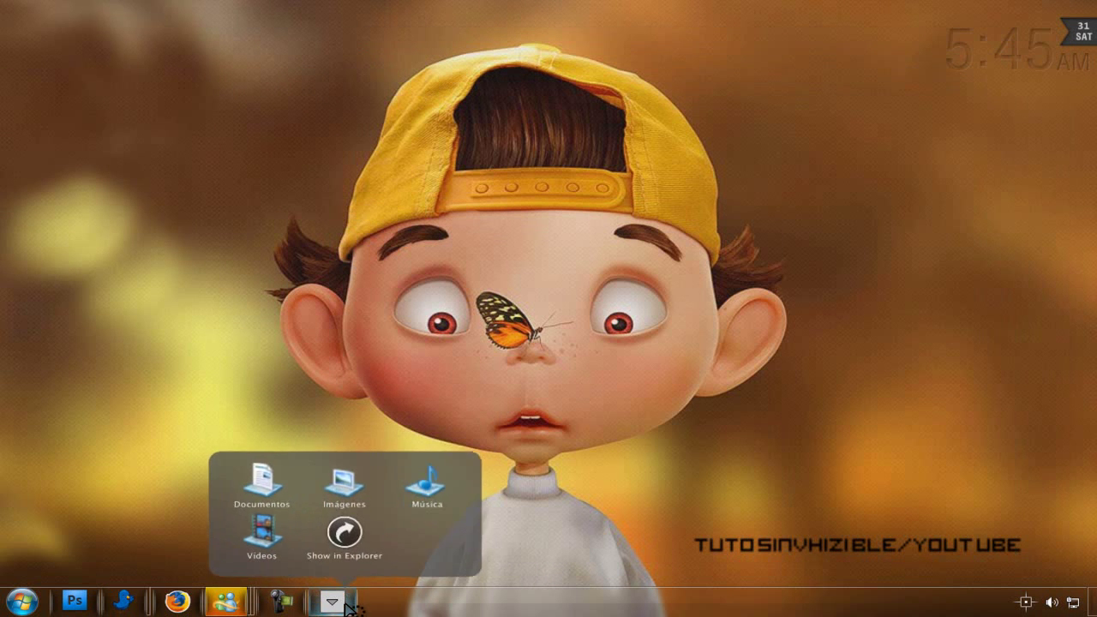
left_click(346, 538)
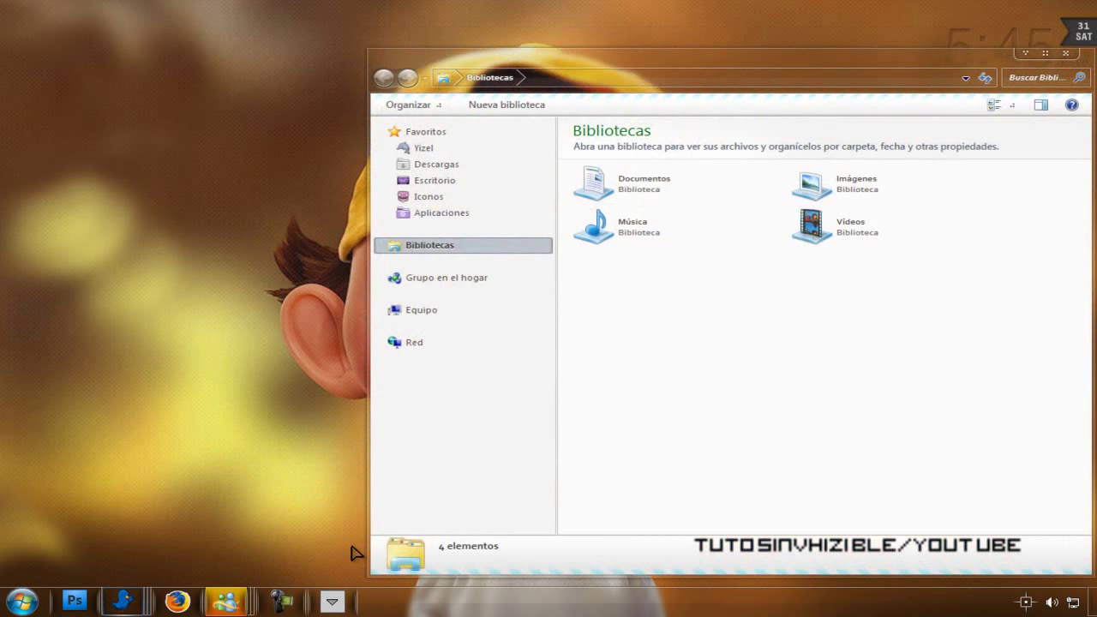
left_click(1065, 53)
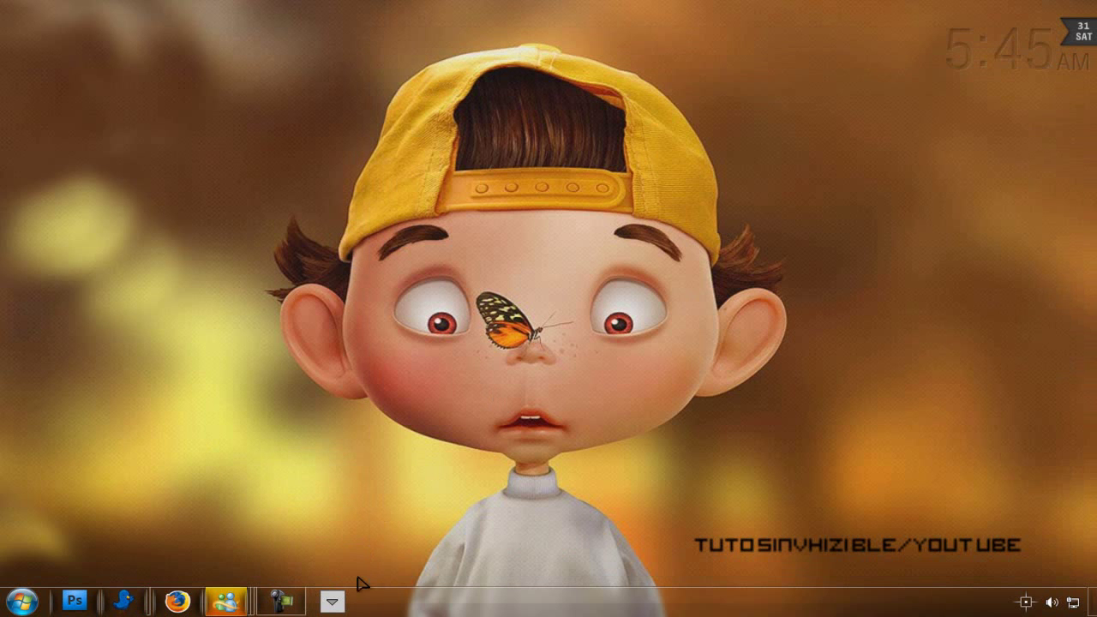
Unpin Stack X from the taskbar and open the properties of its shortcut in Mis documentos.
right_click(339, 606)
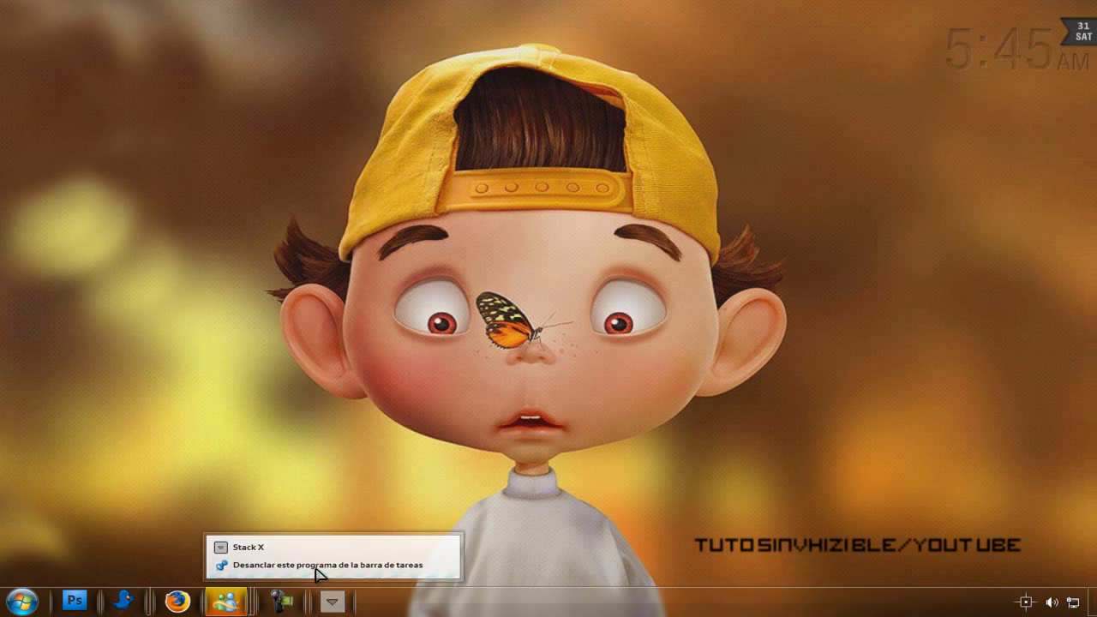
left_click(317, 568)
mouse_move(125, 602)
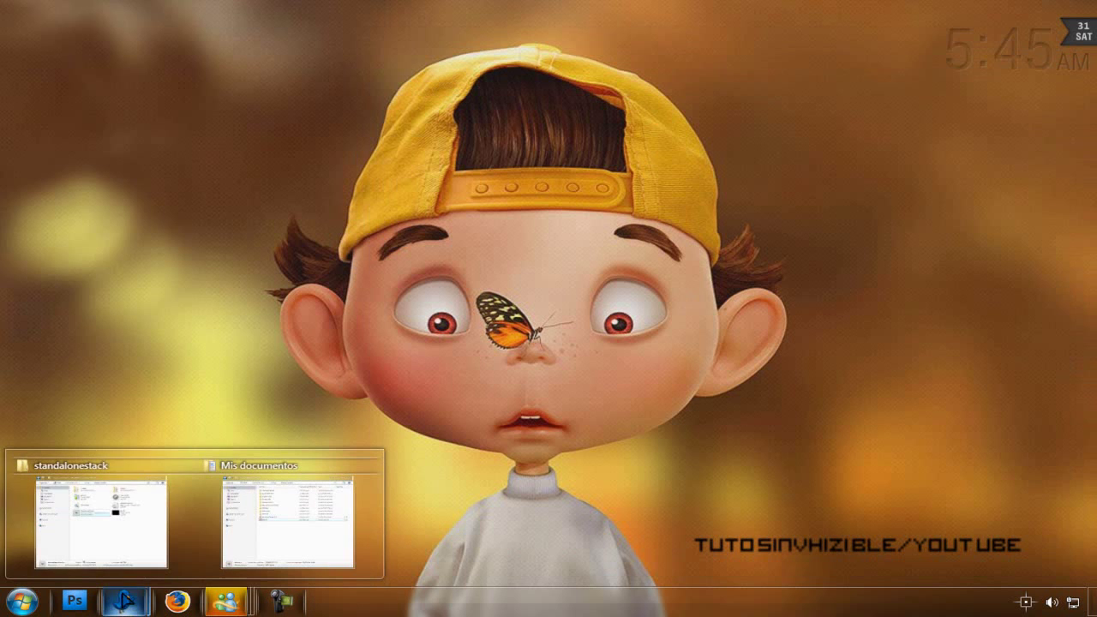
left_click(122, 529)
right_click(568, 296)
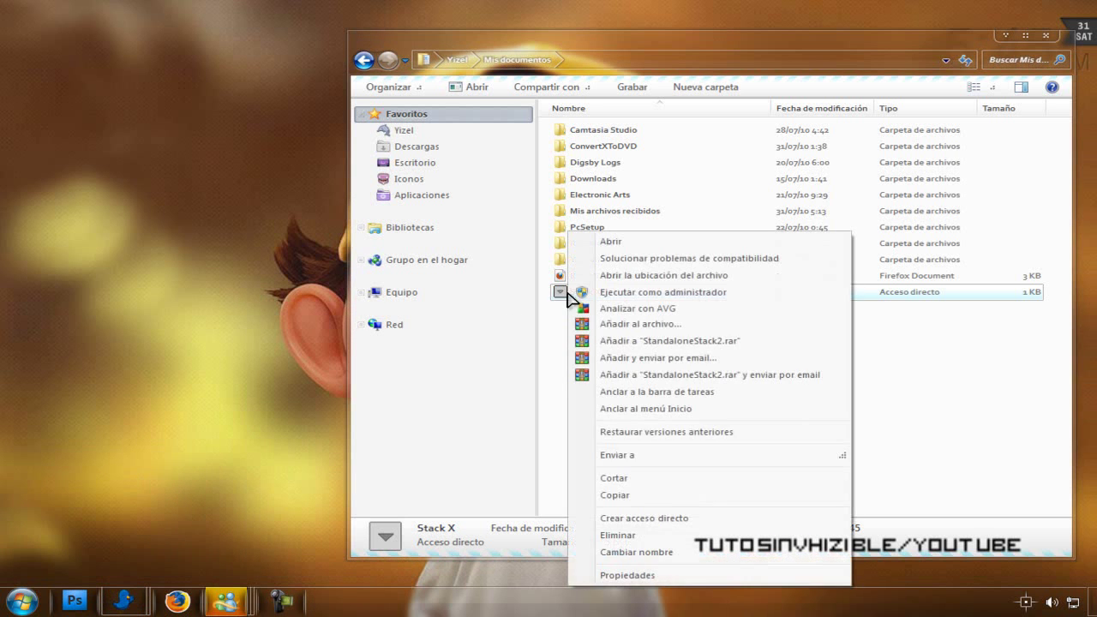
left_click(622, 575)
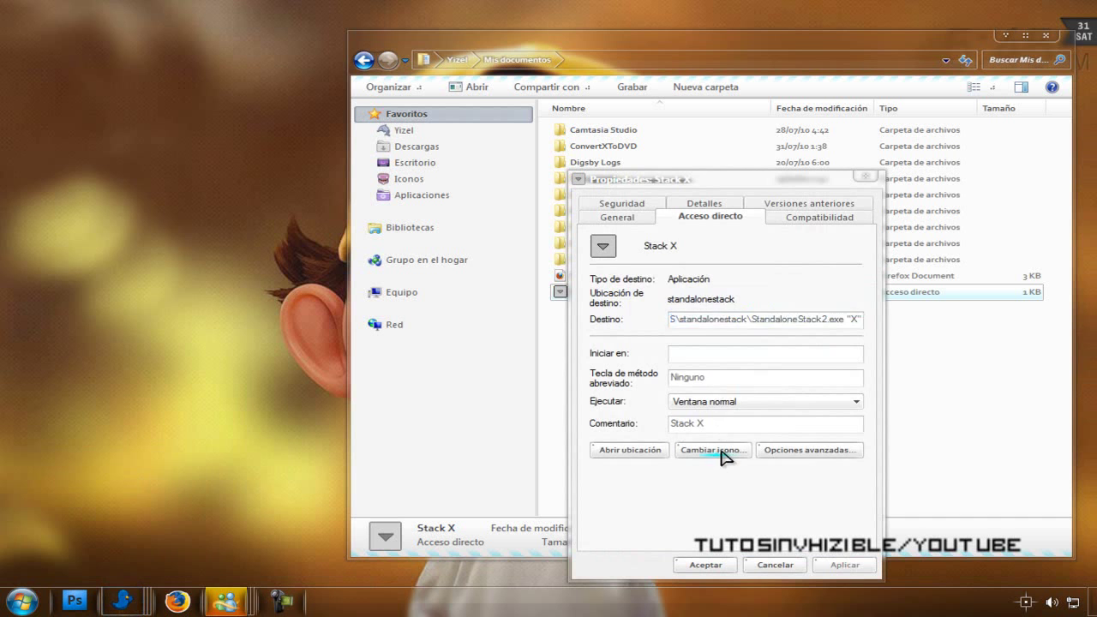
Change the Stack X shortcut's icon to Connect from the Somatic Rebirth icon folder and pin the shortcut to the taskbar.
left_click(714, 450)
left_click(832, 291)
left_click(594, 348)
double_click(736, 346)
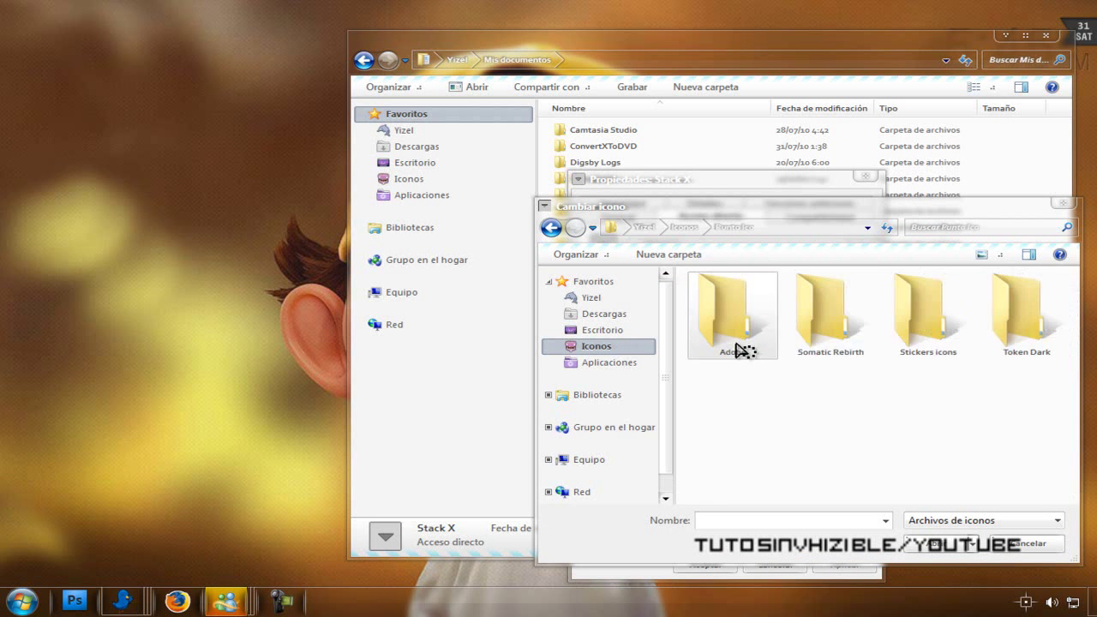
double_click(817, 322)
left_click_drag(1071, 293, 1072, 316)
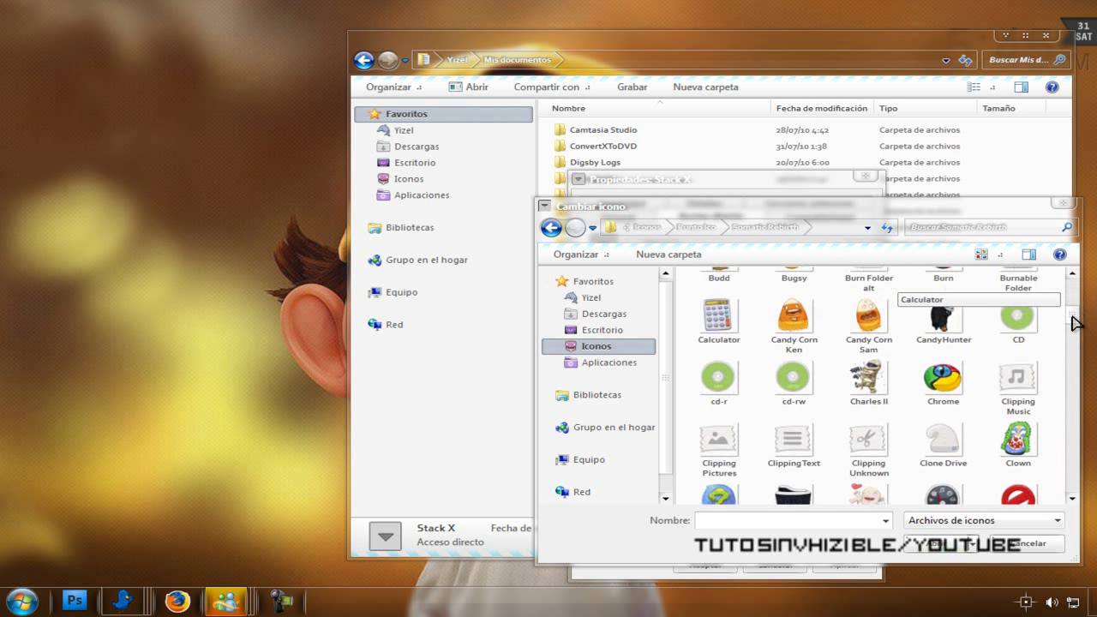
left_click(730, 504)
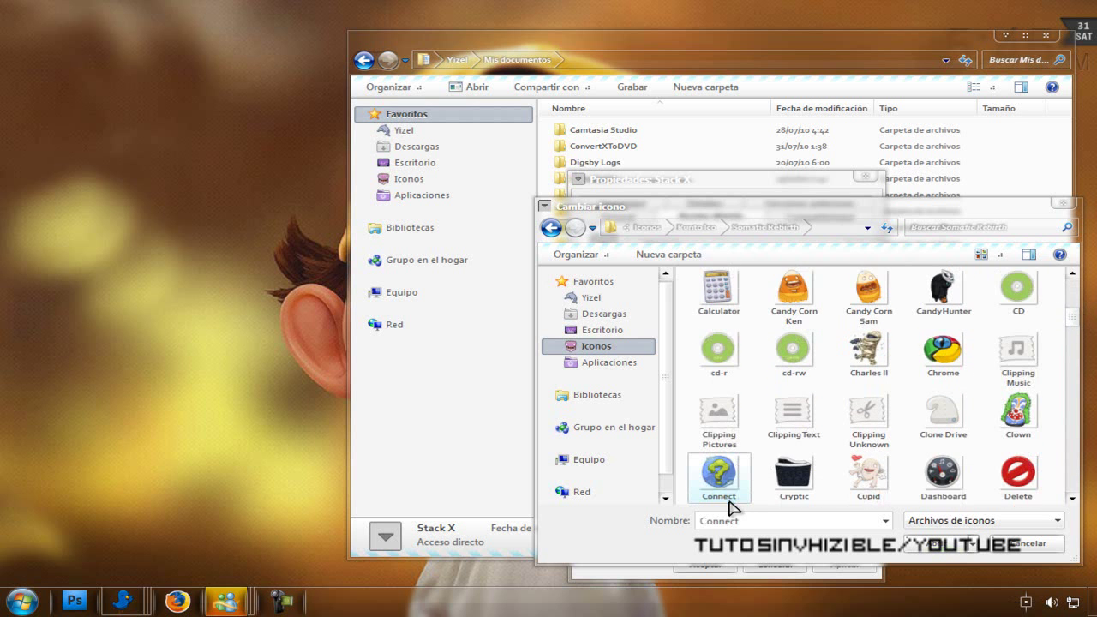
left_click(926, 547)
left_click(781, 493)
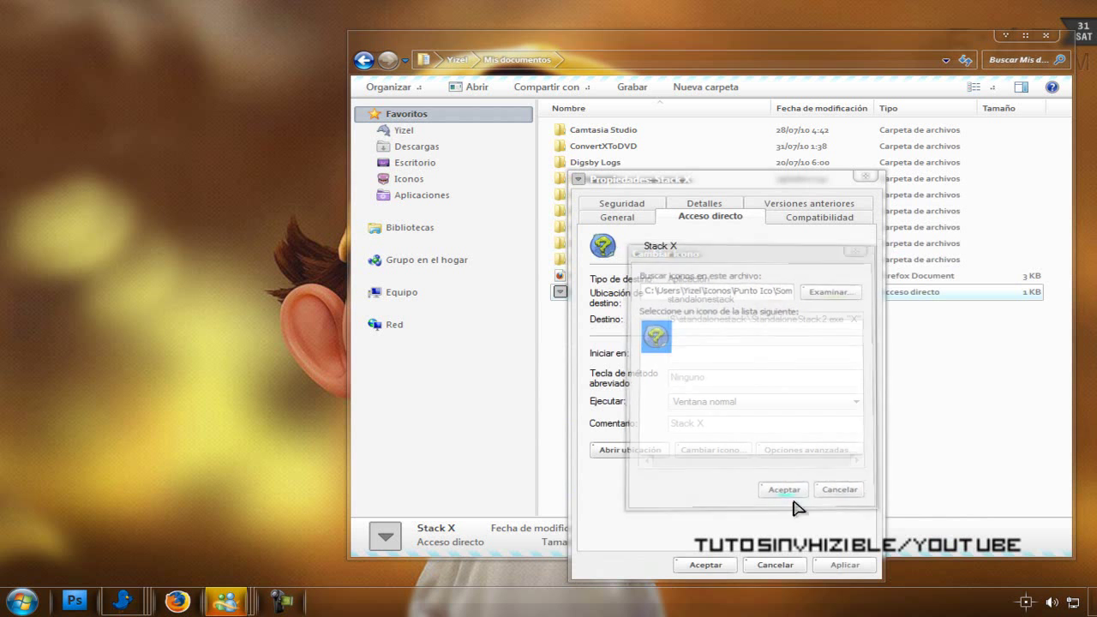
left_click(705, 566)
left_click_drag(579, 292, 385, 612)
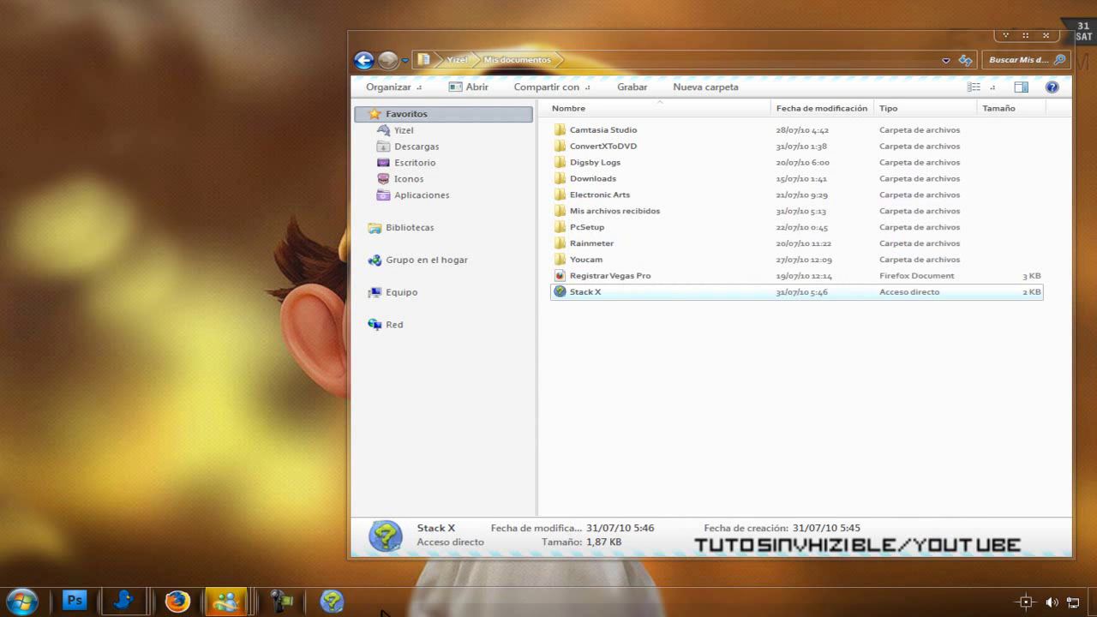
Close Mis documentos, check the re-pinned Stack X by showing its folder in Explorer, and close the Bibliotecas window.
double_click(1050, 43)
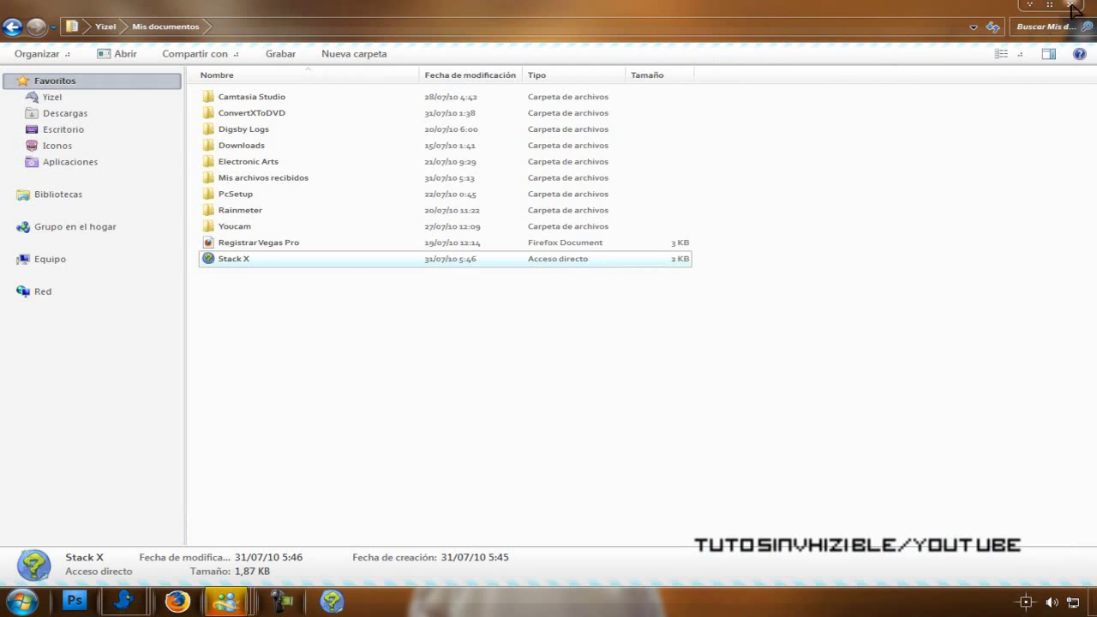
left_click(1072, 7)
left_click(326, 607)
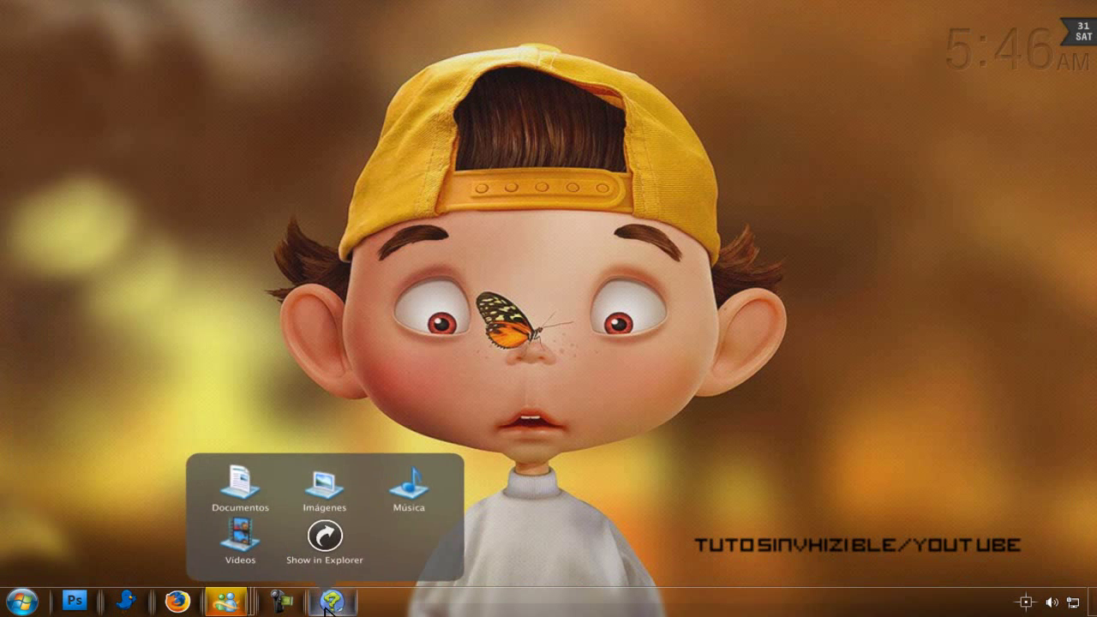
left_click(327, 539)
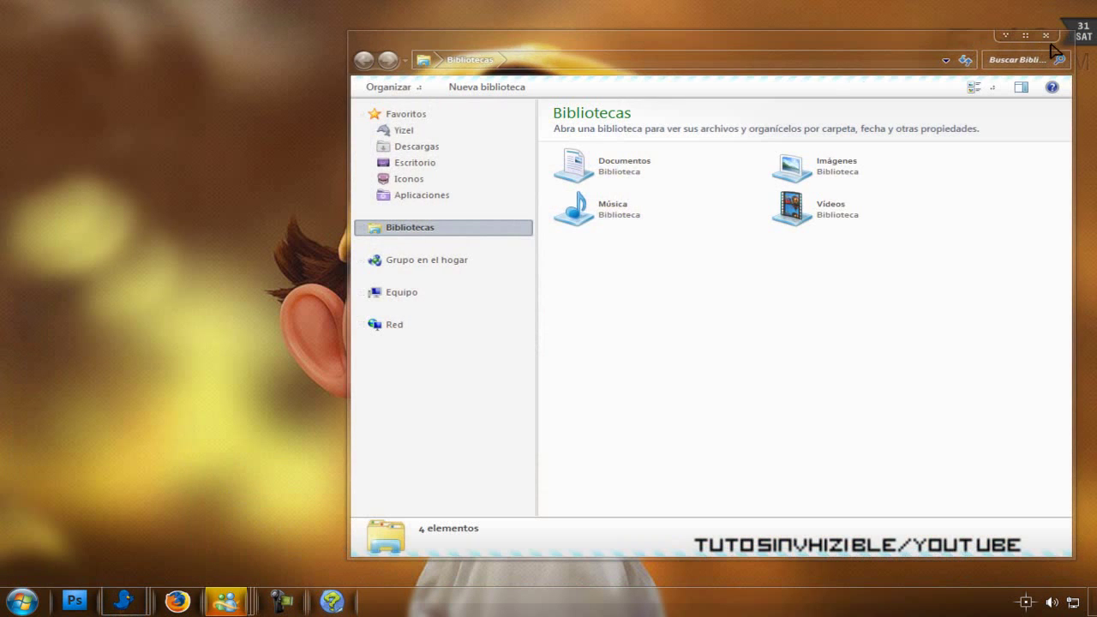
left_click(1046, 35)
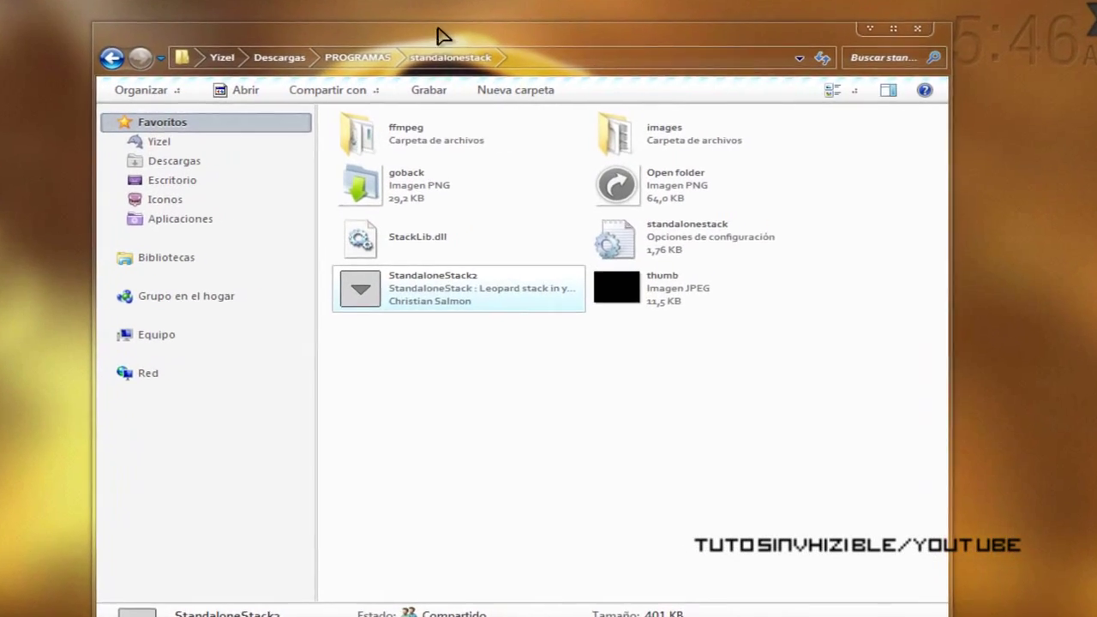
Go up to the PROGRAMAS folder and extract the Separator archive there.
key("BackSpace")
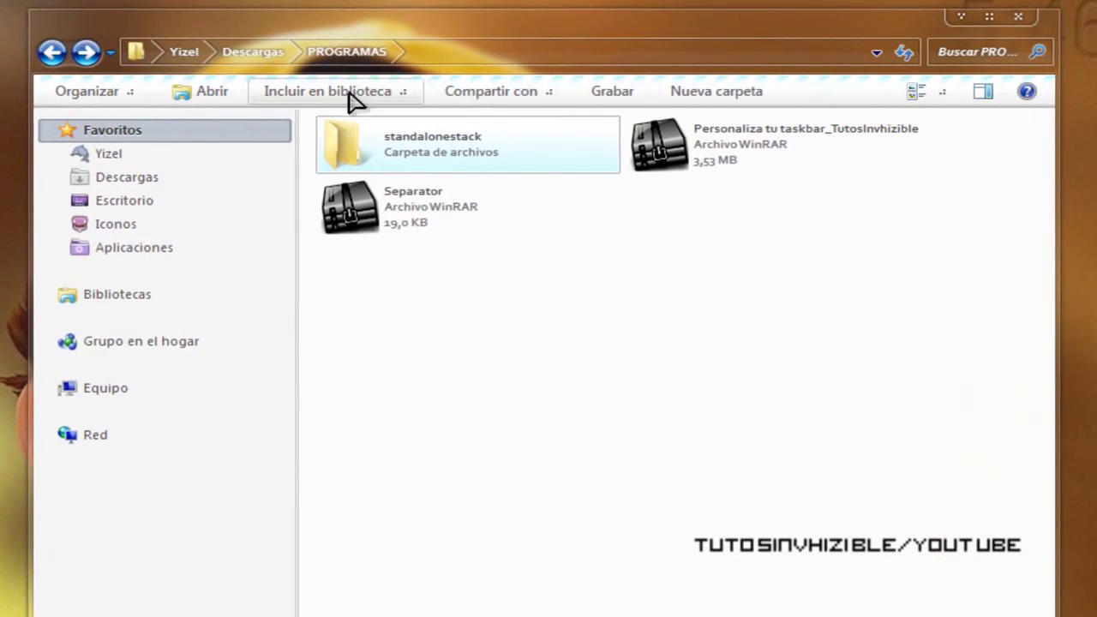
right_click(389, 201)
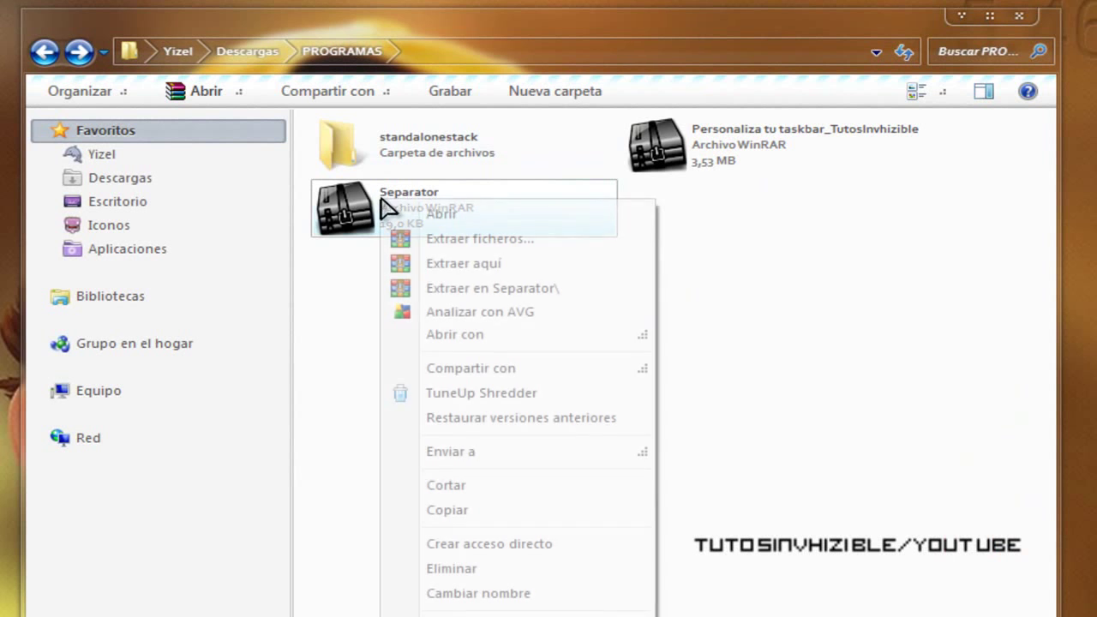
left_click(489, 275)
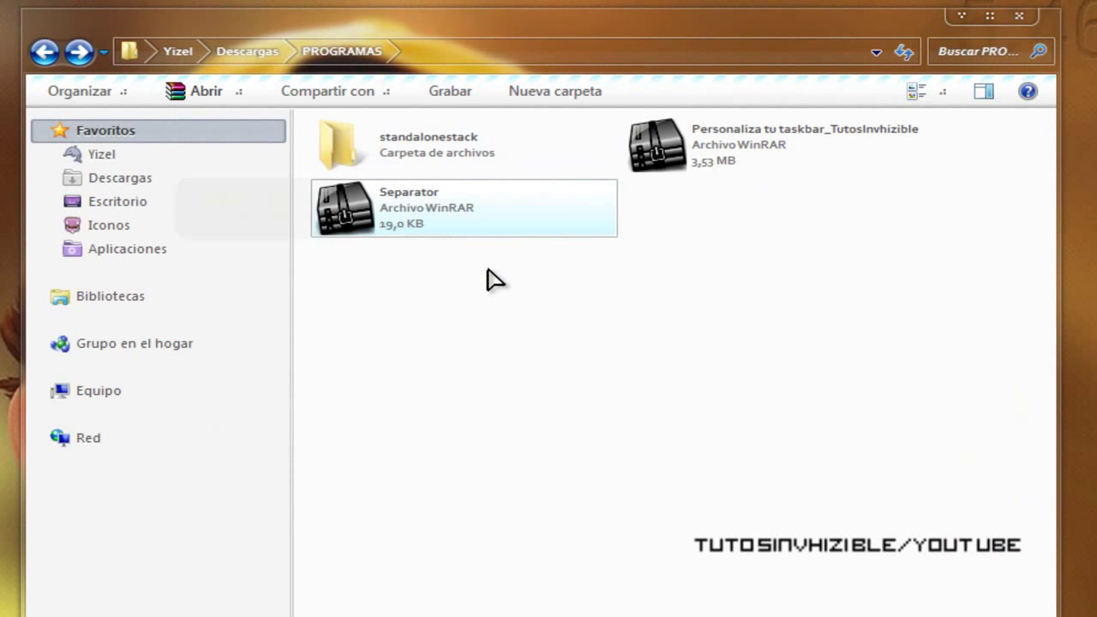
Create a shortcut to the extracted Separator application in the PROGRAMAS folder.
left_click(385, 213)
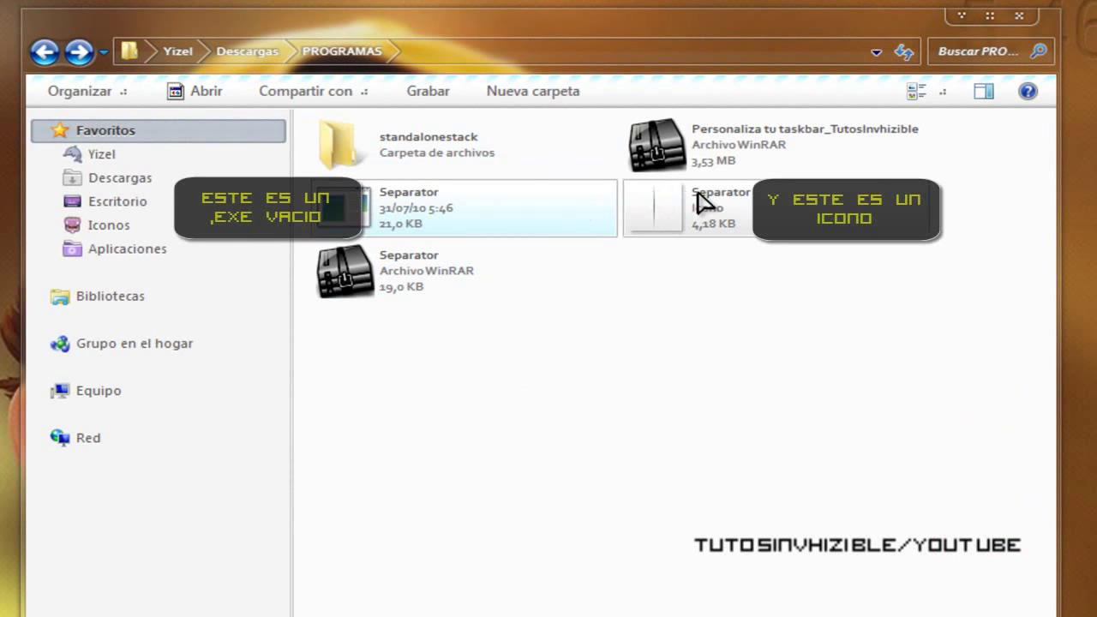
left_click(699, 202)
left_click(375, 225)
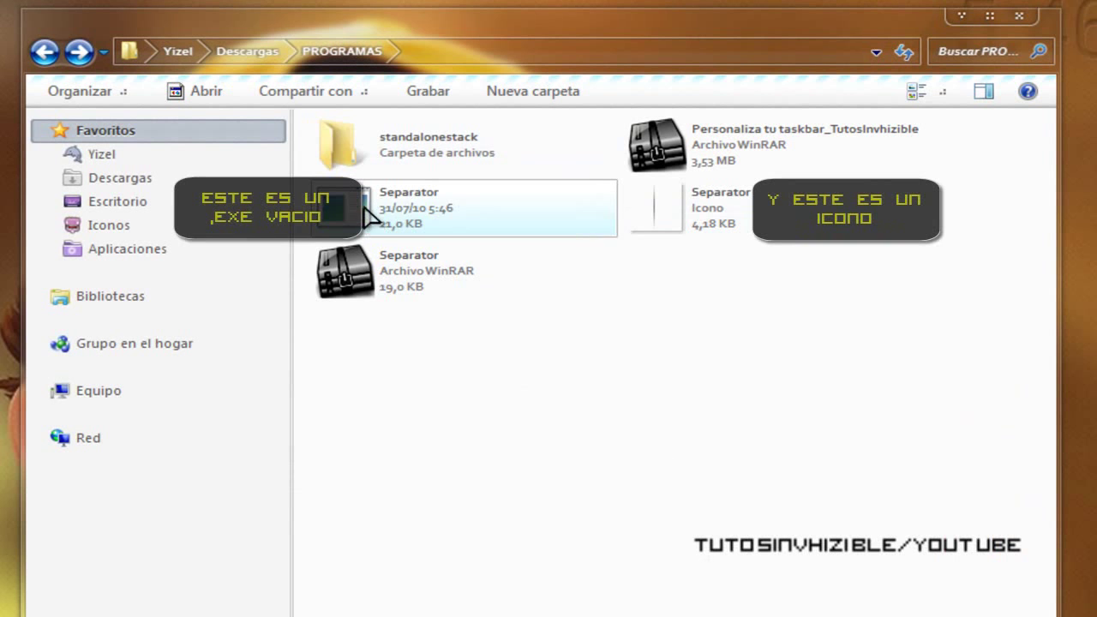
right_click(364, 210)
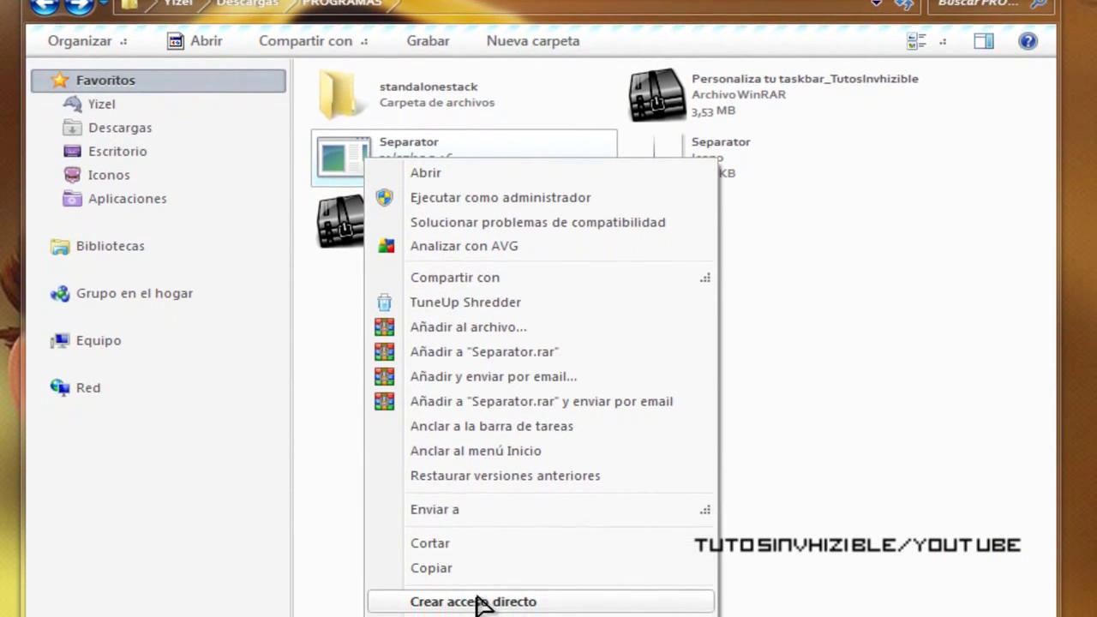
left_click(483, 602)
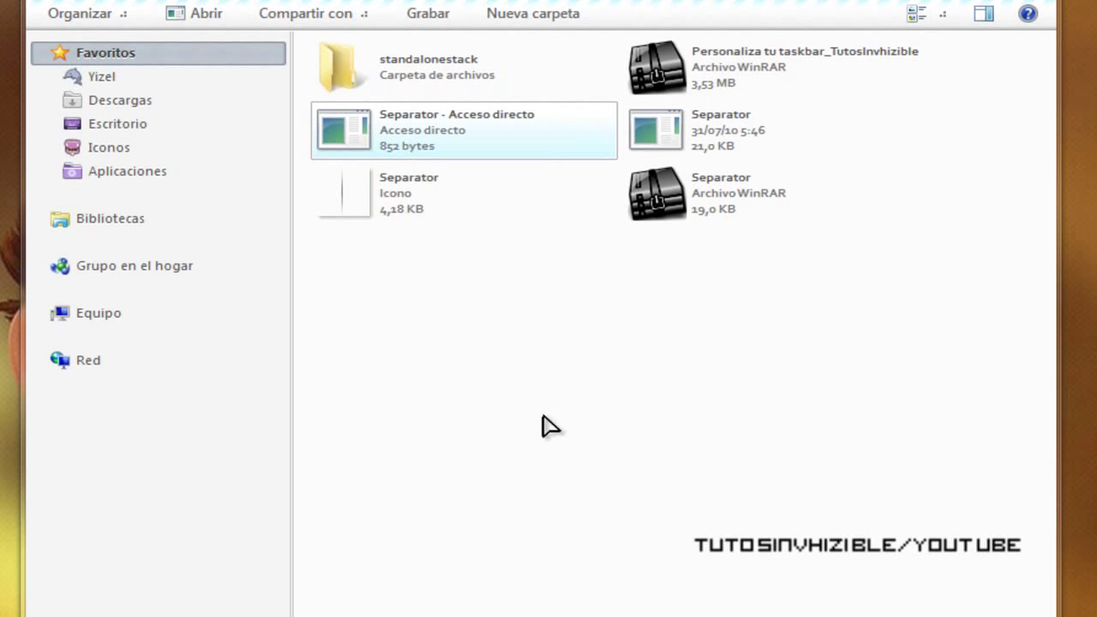
Change the Separator shortcut's icon to the Separator icon file from the PROGRAMAS folder in Descargas.
right_click(530, 127)
left_click(588, 614)
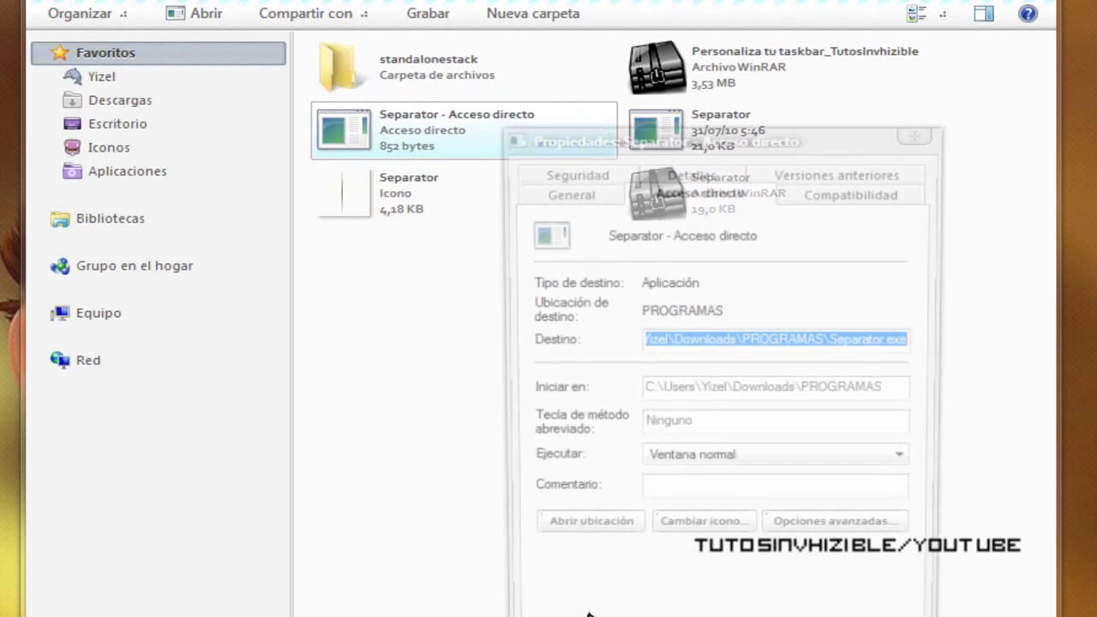
left_click(681, 536)
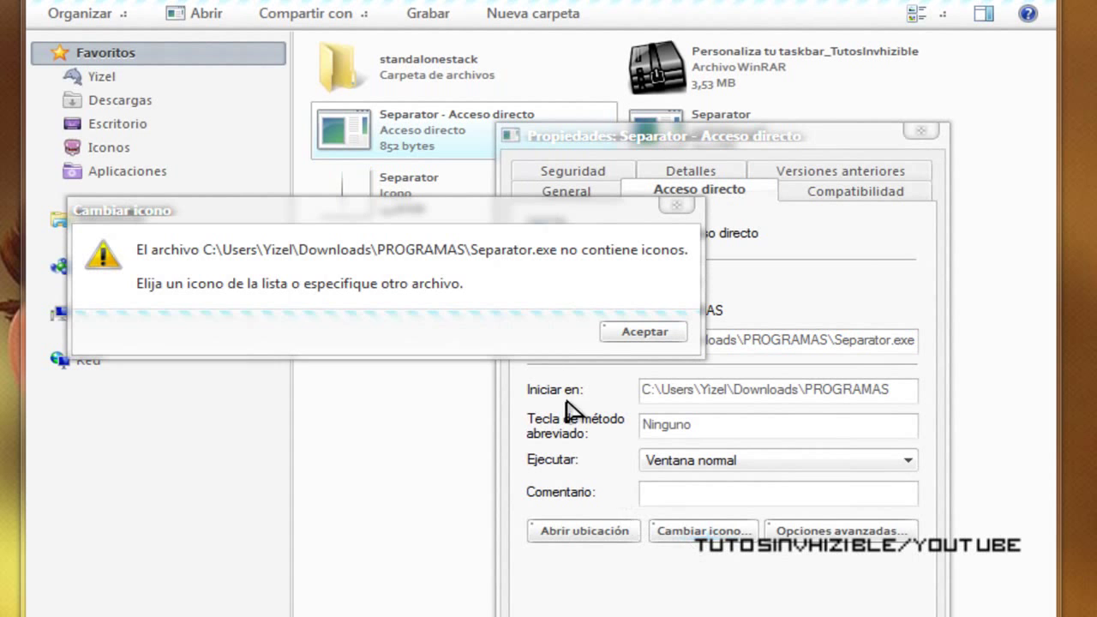
left_click(622, 333)
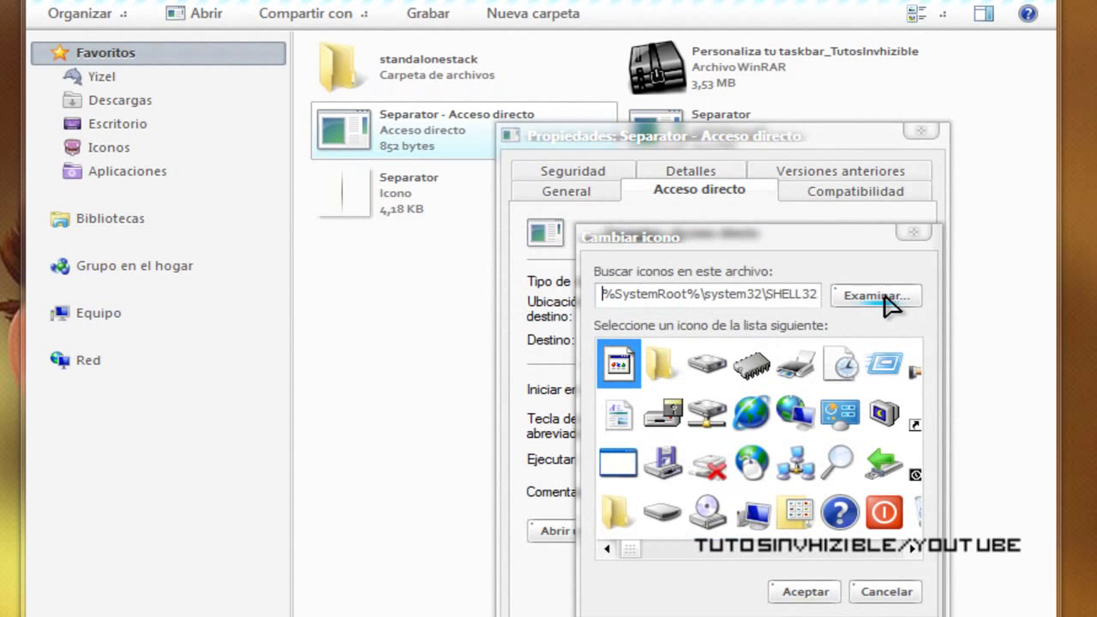
left_click(887, 299)
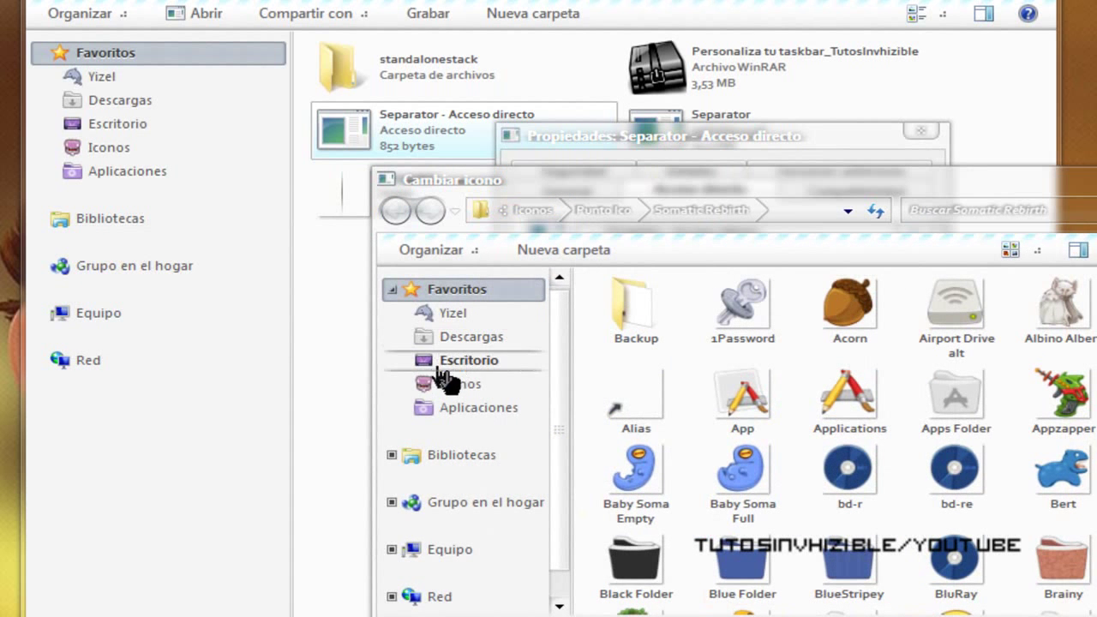
left_click(453, 340)
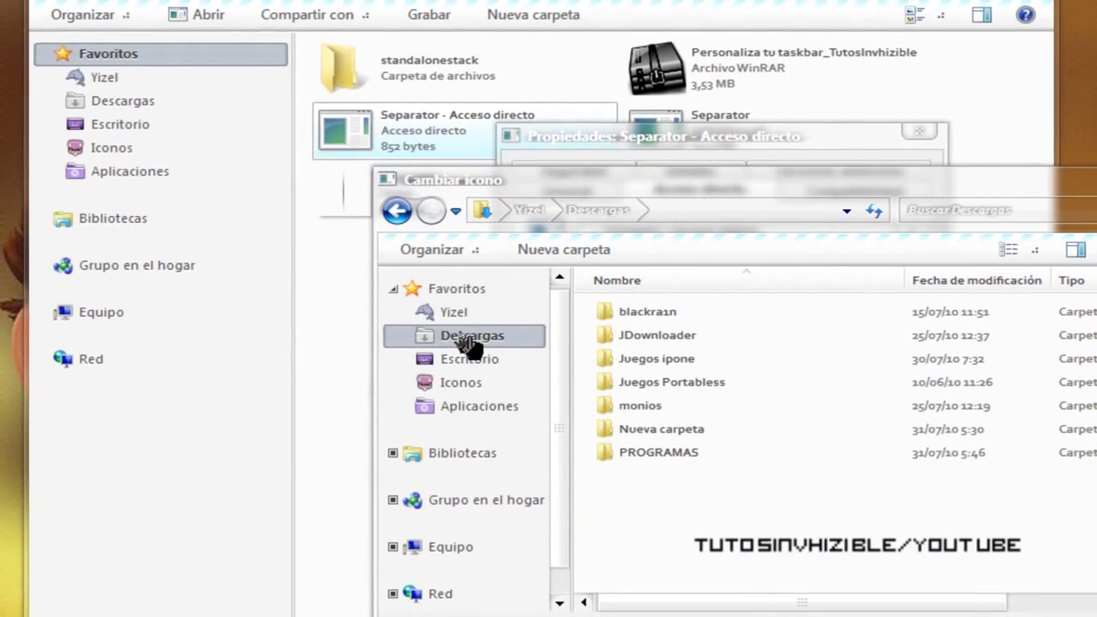
double_click(678, 453)
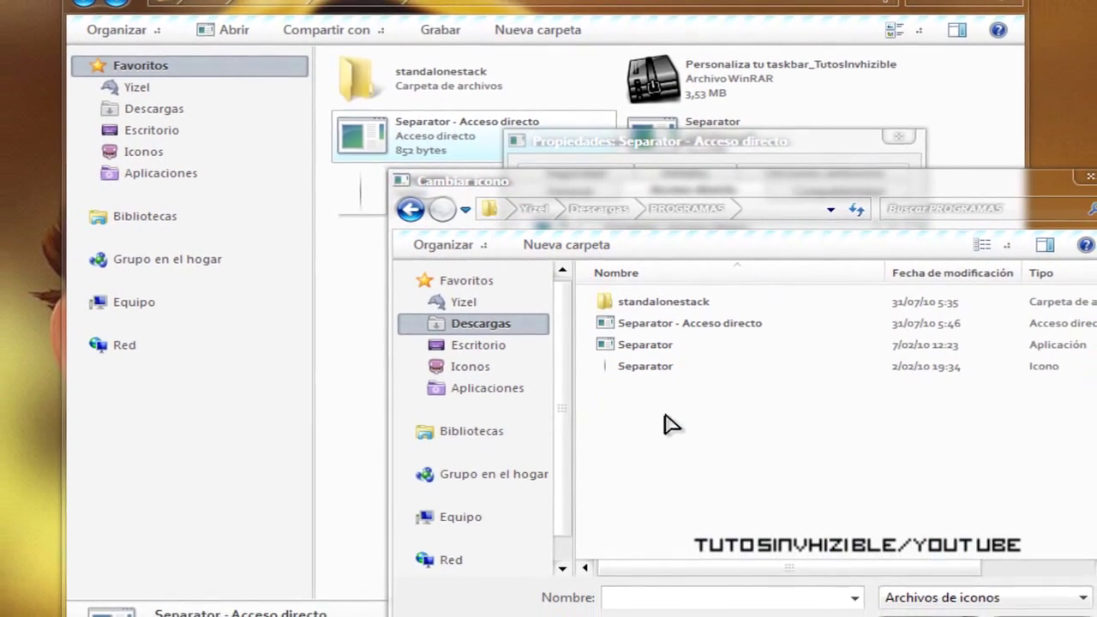
left_click(628, 368)
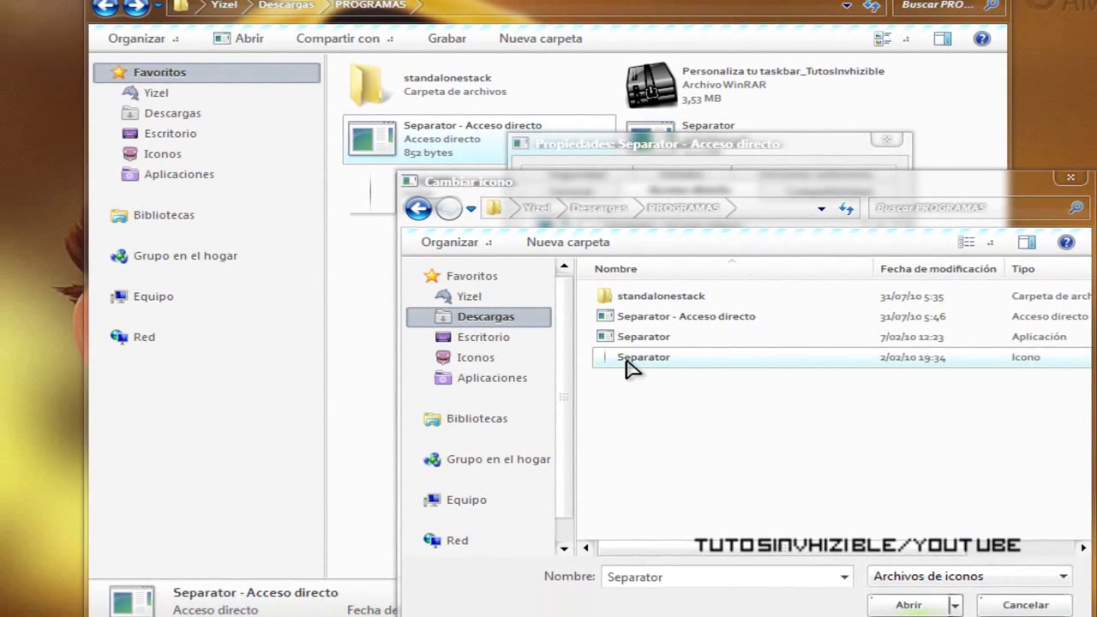
left_click(909, 605)
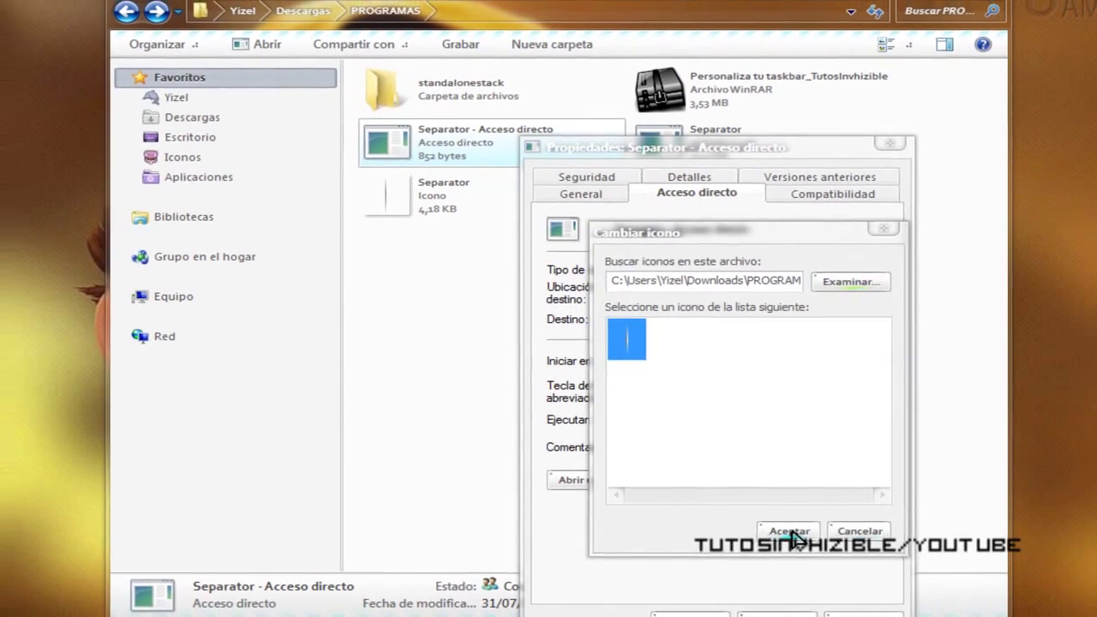
left_click(776, 533)
left_click(873, 611)
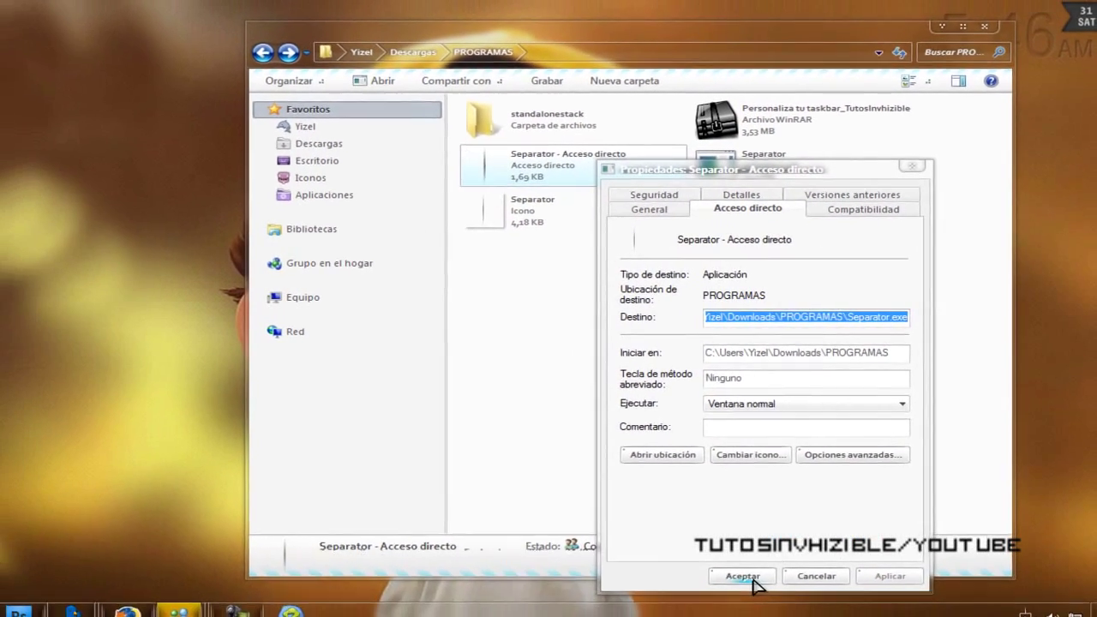
left_click(758, 569)
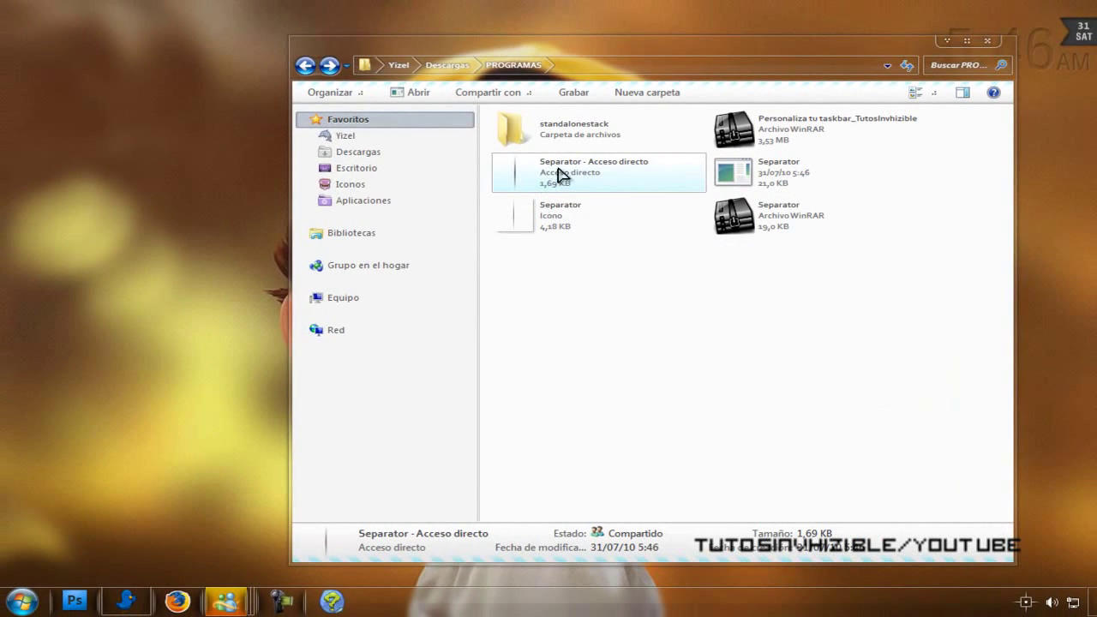
Pin the Separator shortcut to the taskbar and rearrange the taskbar items around the separators.
left_click_drag(557, 175, 416, 602)
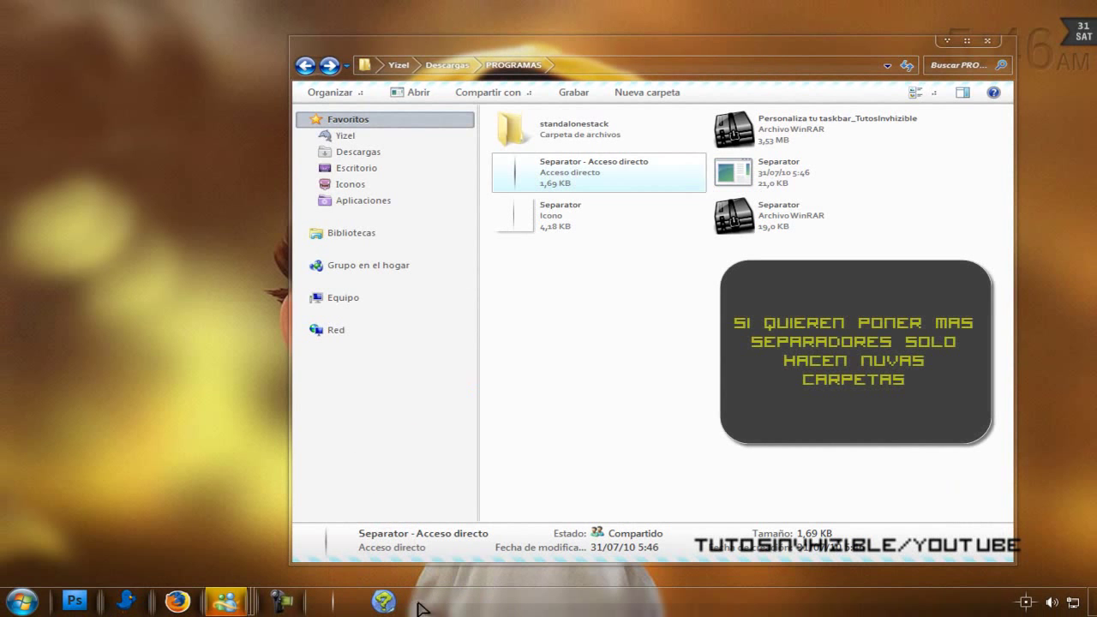
left_click_drag(453, 530, 221, 600)
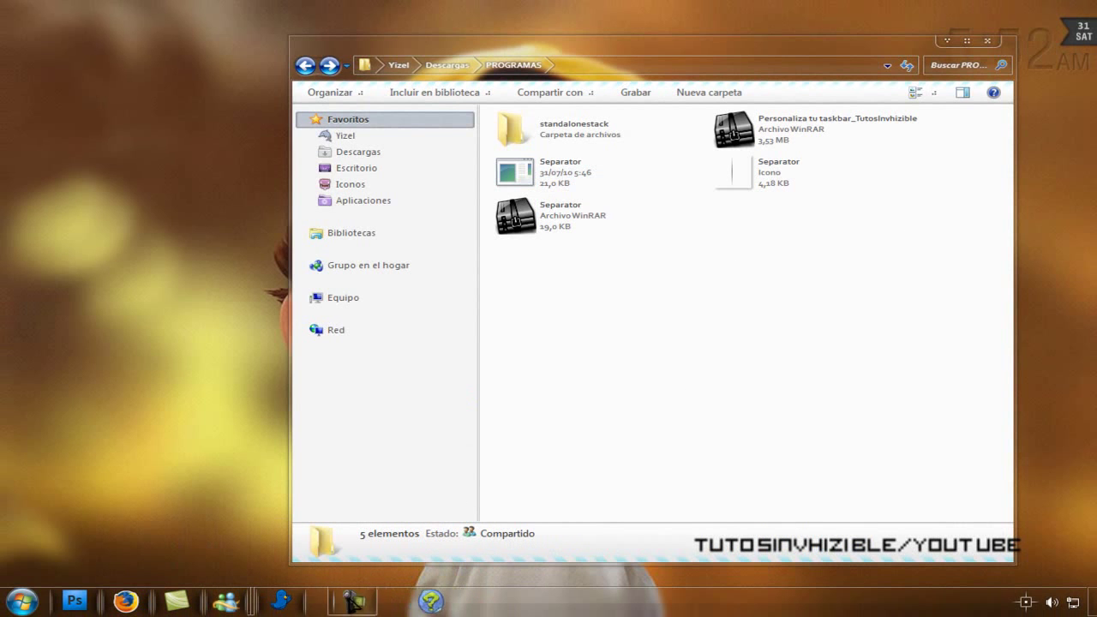
Copy the Separator application into a new folder named Nueva carpeta inside PROGRAMAS.
right_click(567, 174)
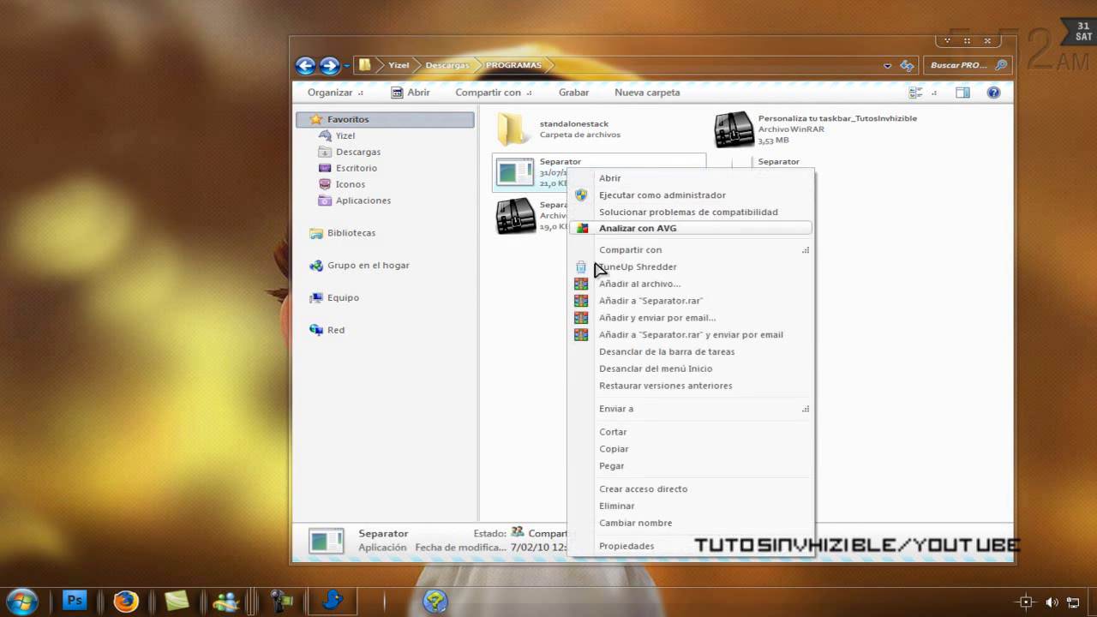
left_click(608, 452)
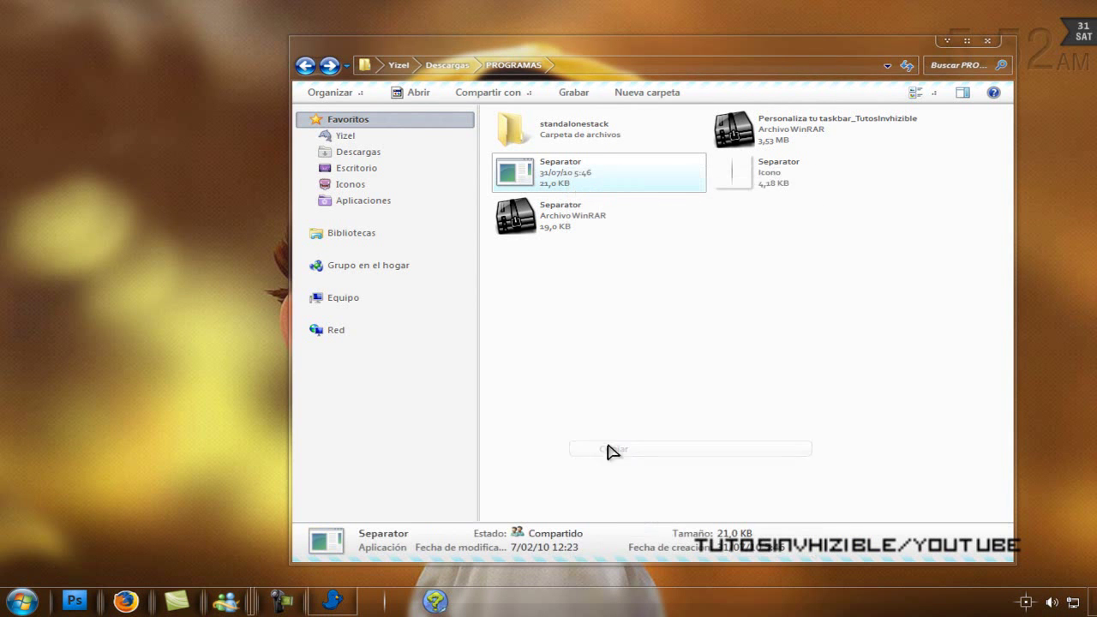
left_click(653, 94)
key("Return")
double_click(624, 128)
right_click(621, 197)
left_click(677, 302)
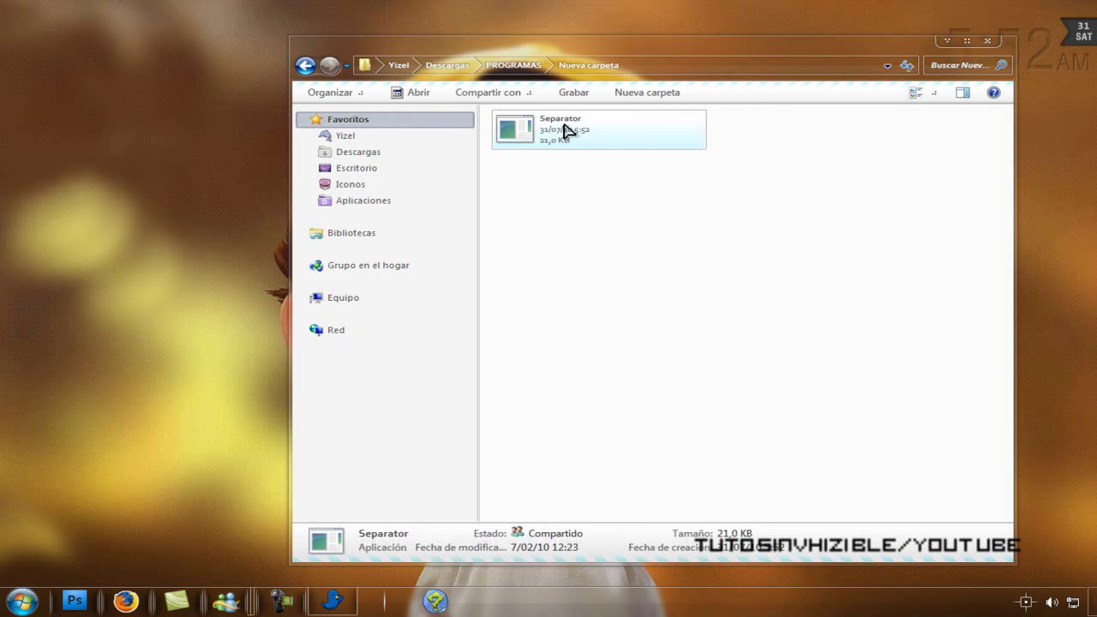
Create a shortcut to the Separator copy with the Separator icon from PROGRAMAS, and pin it to the taskbar.
right_click(566, 129)
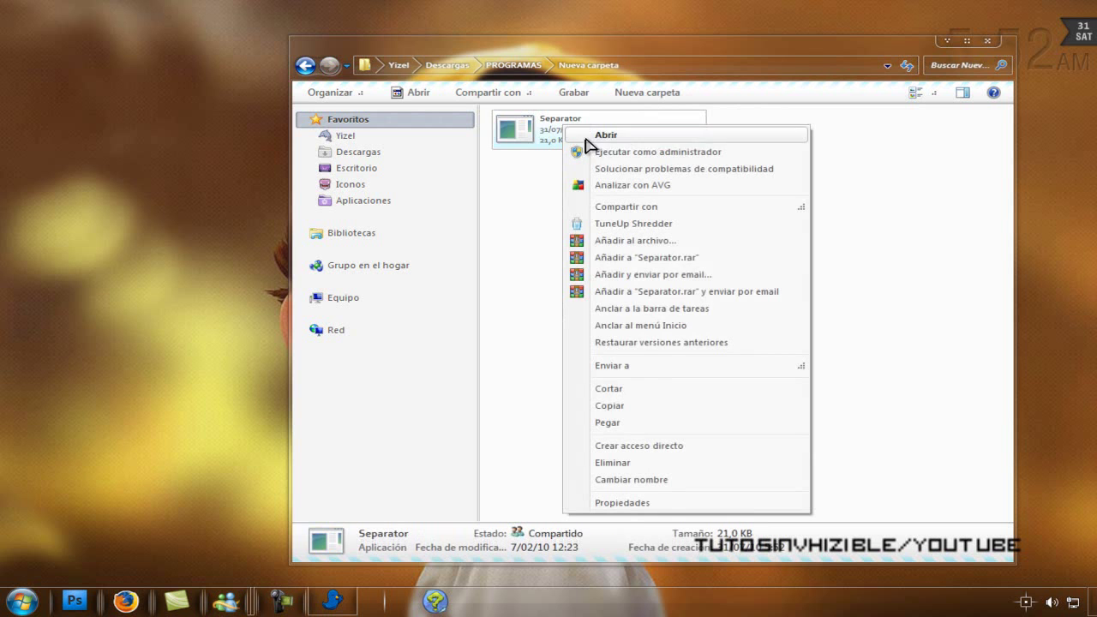
left_click(654, 451)
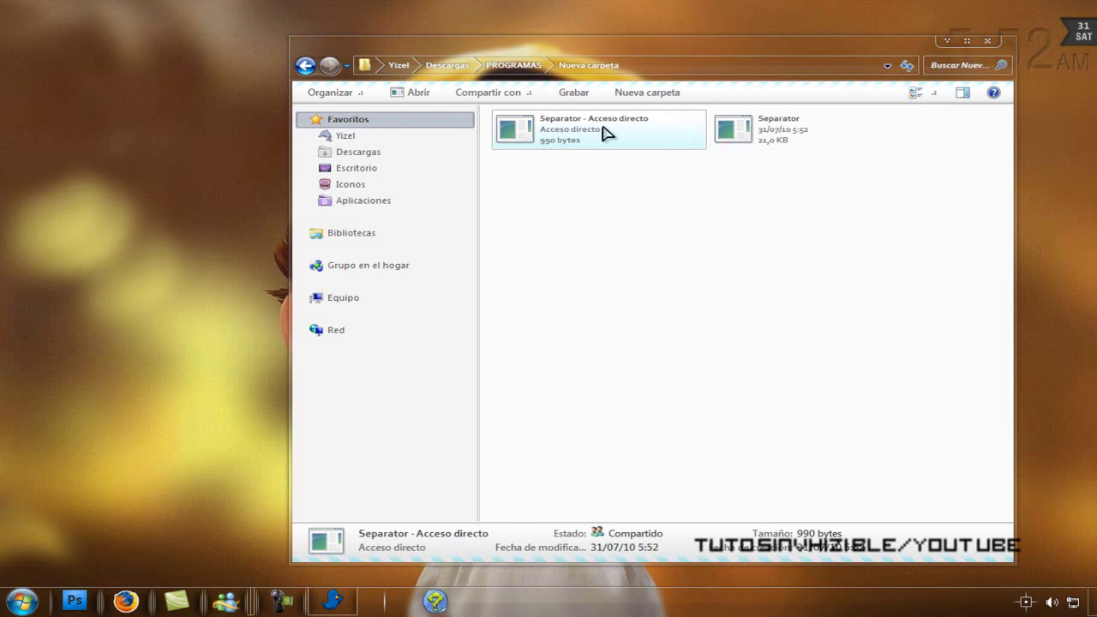
right_click(604, 128)
left_click(662, 486)
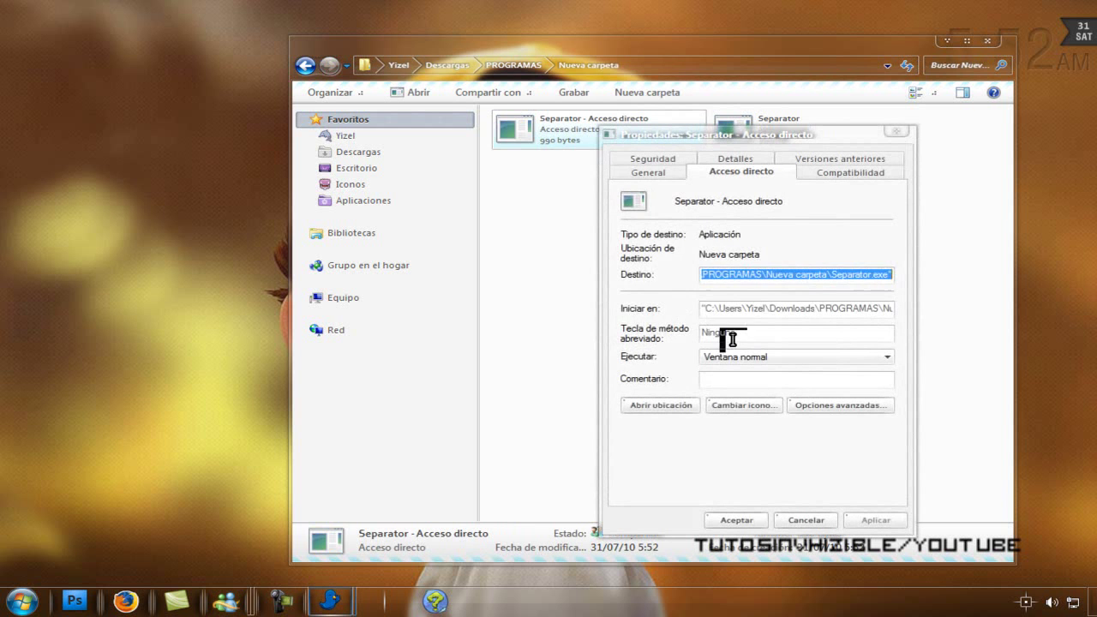
left_click(743, 406)
left_click(749, 315)
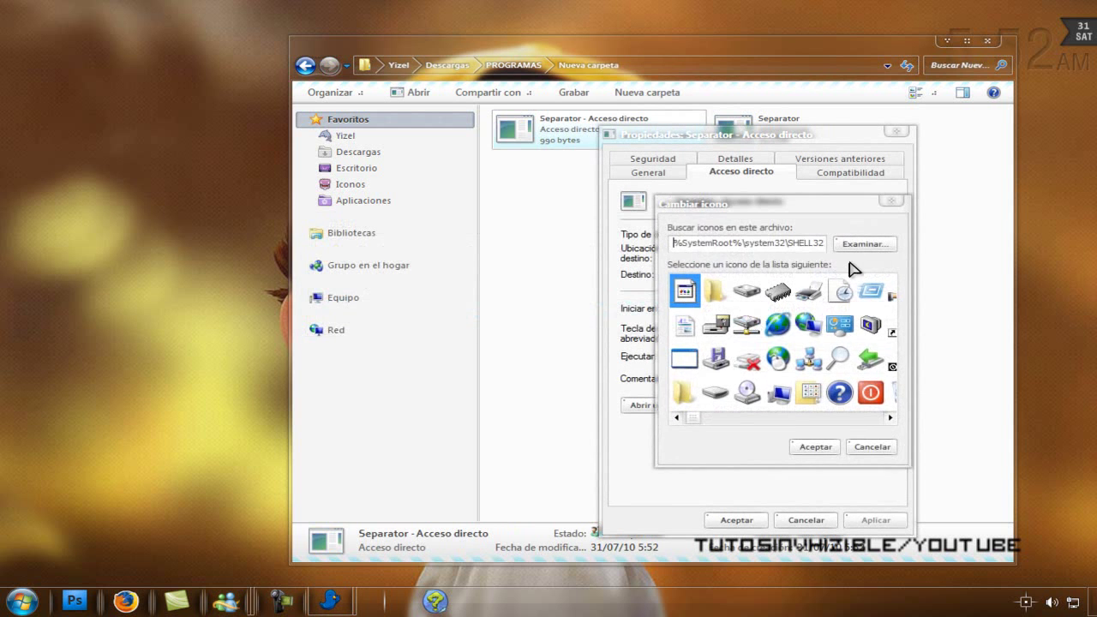
left_click(862, 247)
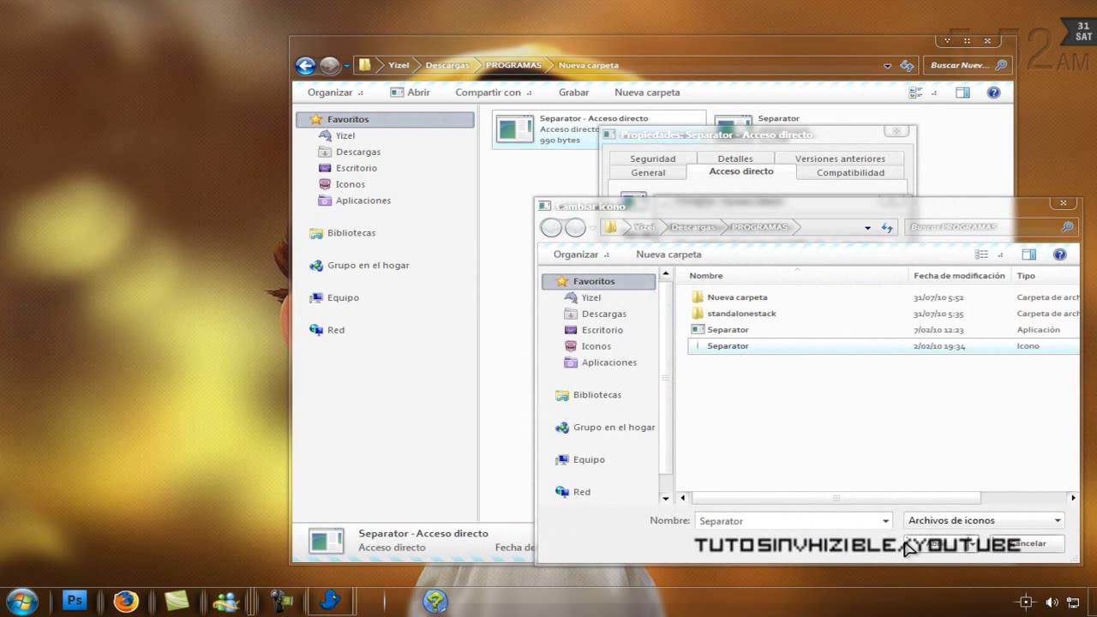
left_click(907, 545)
left_click(808, 449)
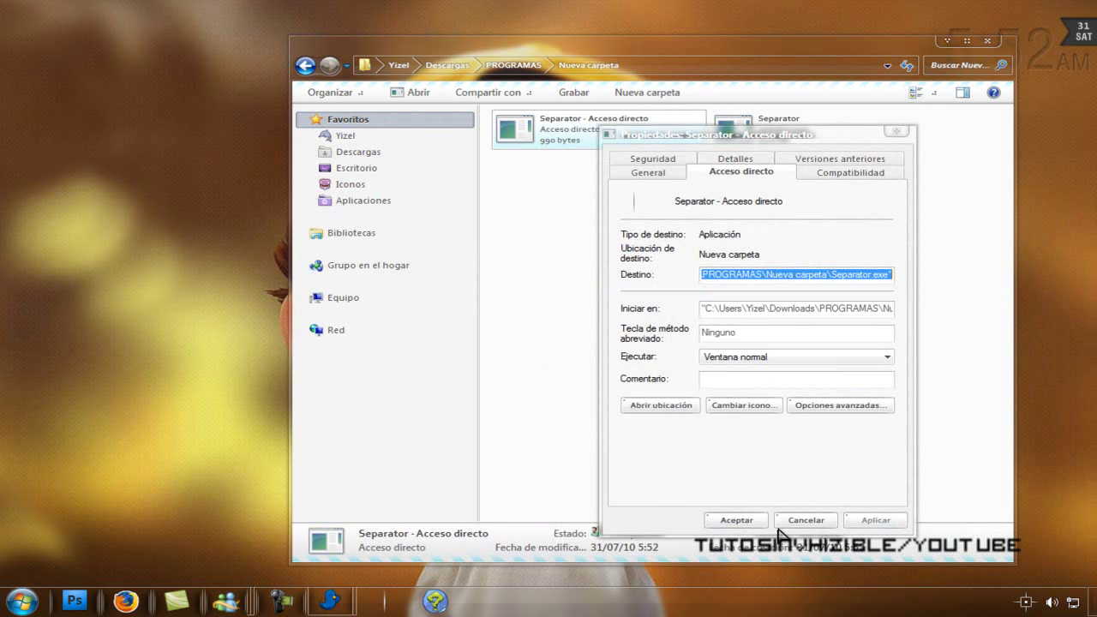
key("Return")
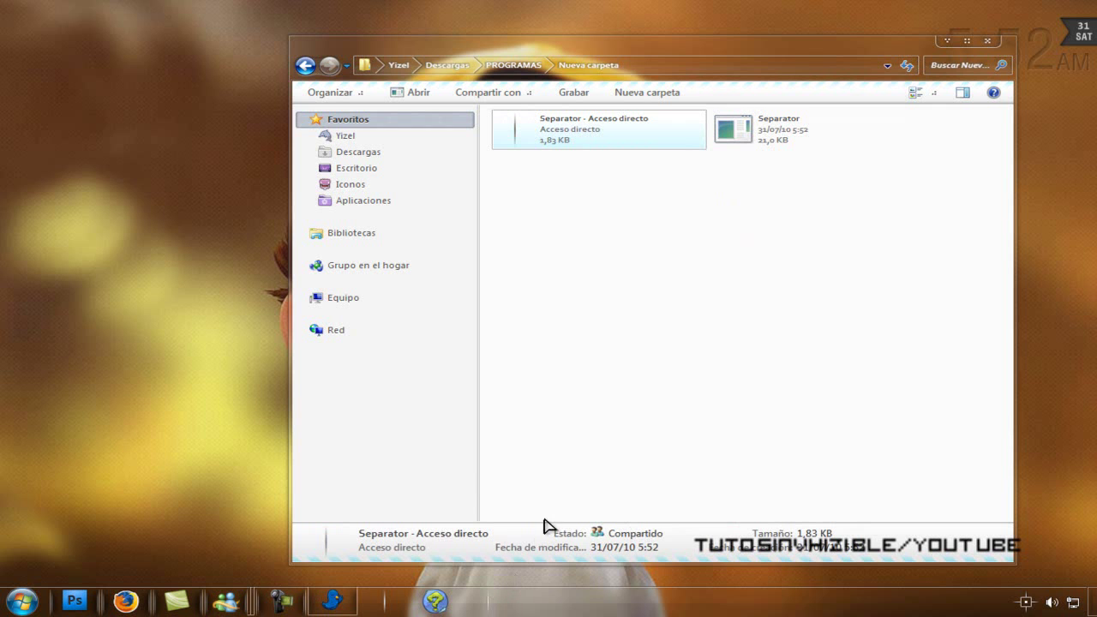
Create a folder named Nueva carpeta (2) inside PROGRAMAS and paste a copy of the Separator application into it.
left_click(305, 66)
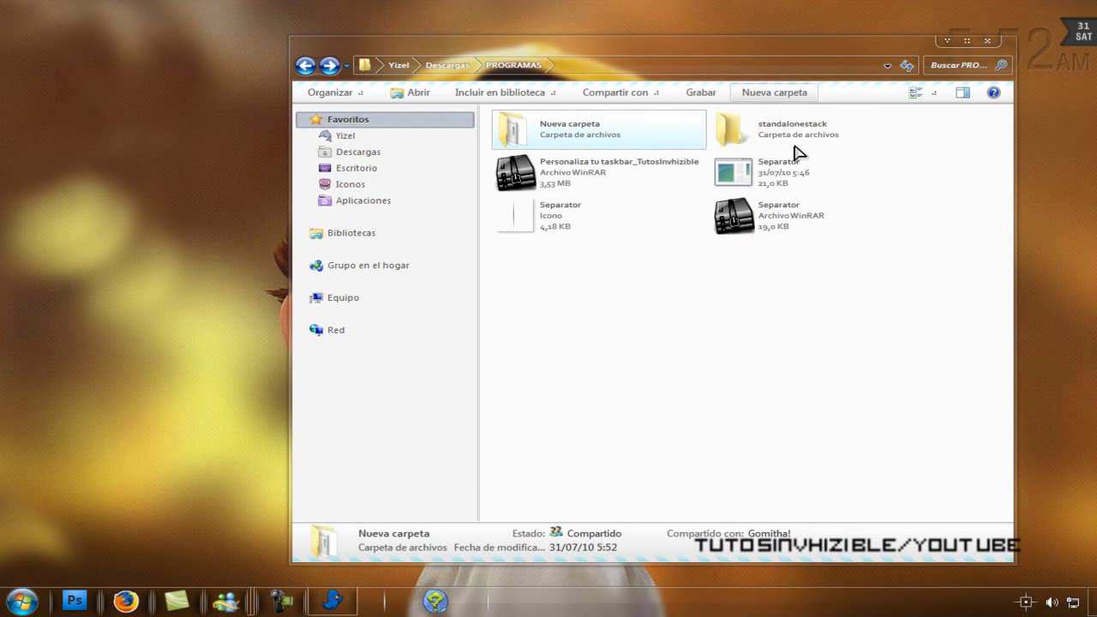
double_click(874, 133)
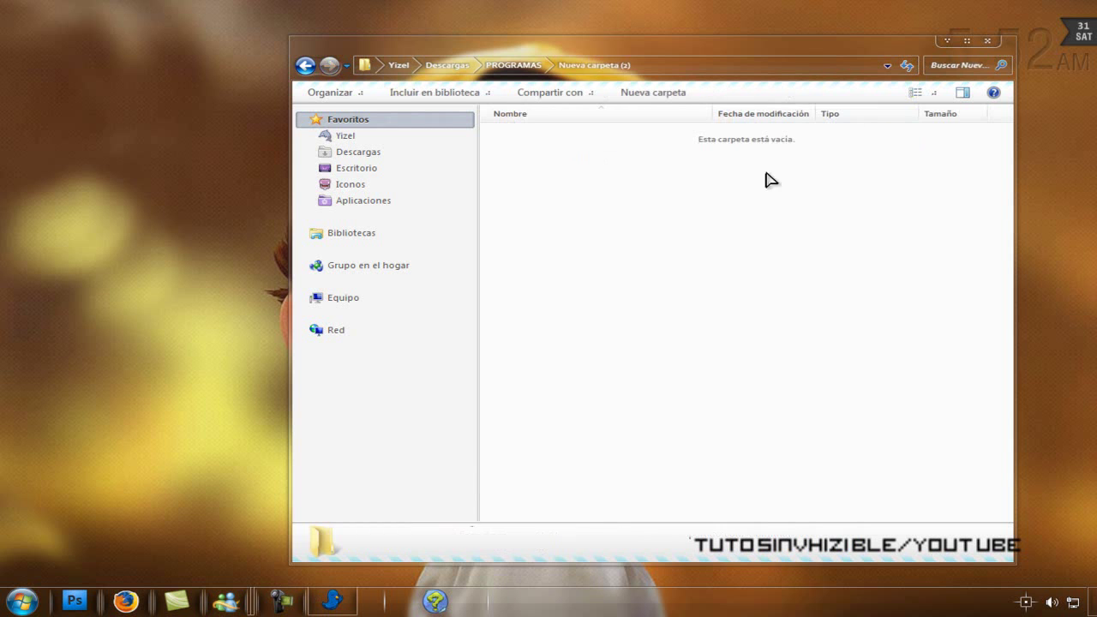
right_click(691, 240)
left_click(763, 347)
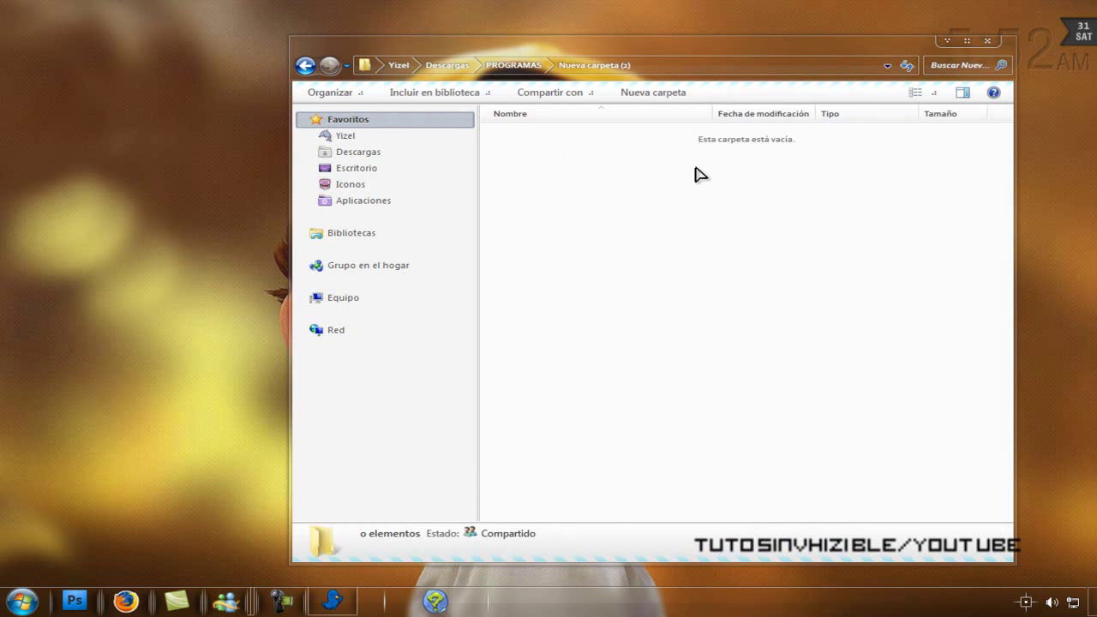
Create a shortcut to the Separator copy in Nueva carpeta (2) and change its icon to the Separator icon file from PROGRAMAS.
right_click(523, 140)
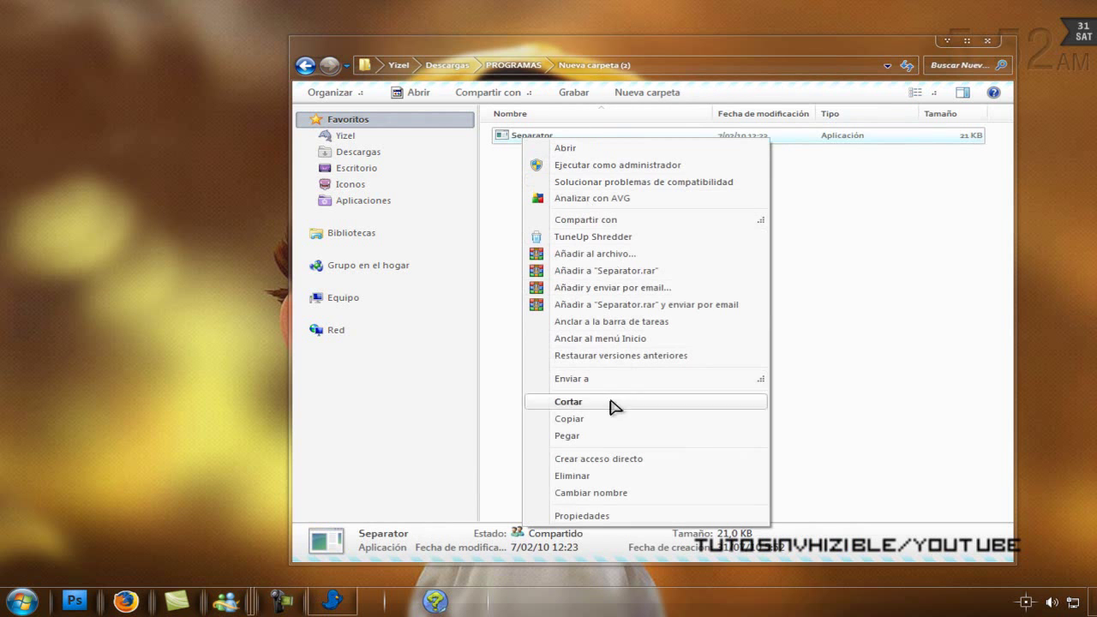
left_click(612, 459)
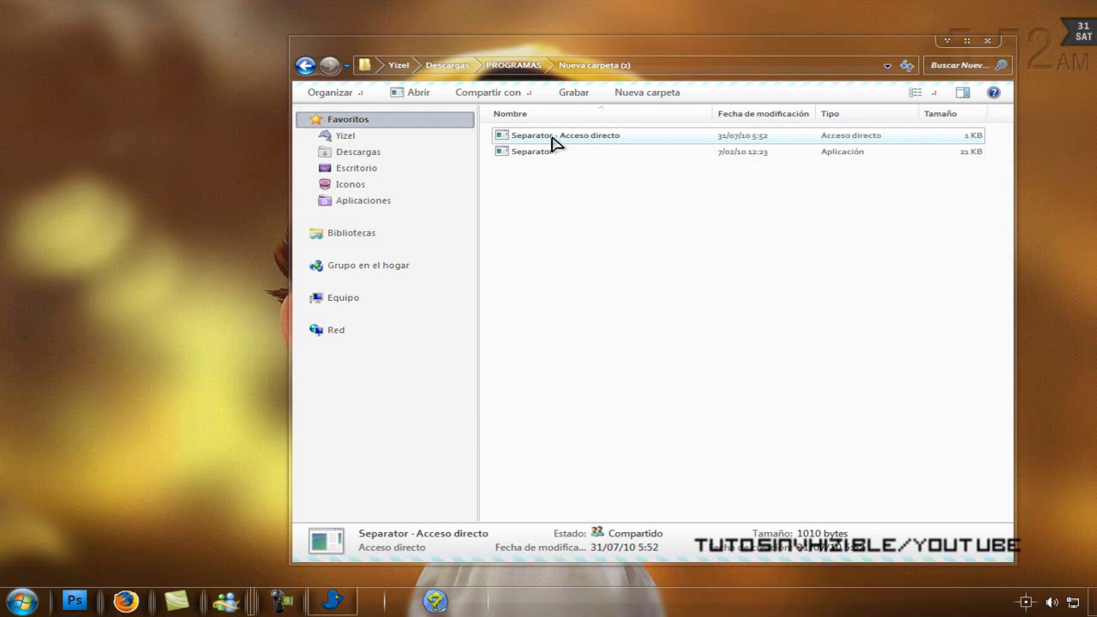
right_click(552, 141)
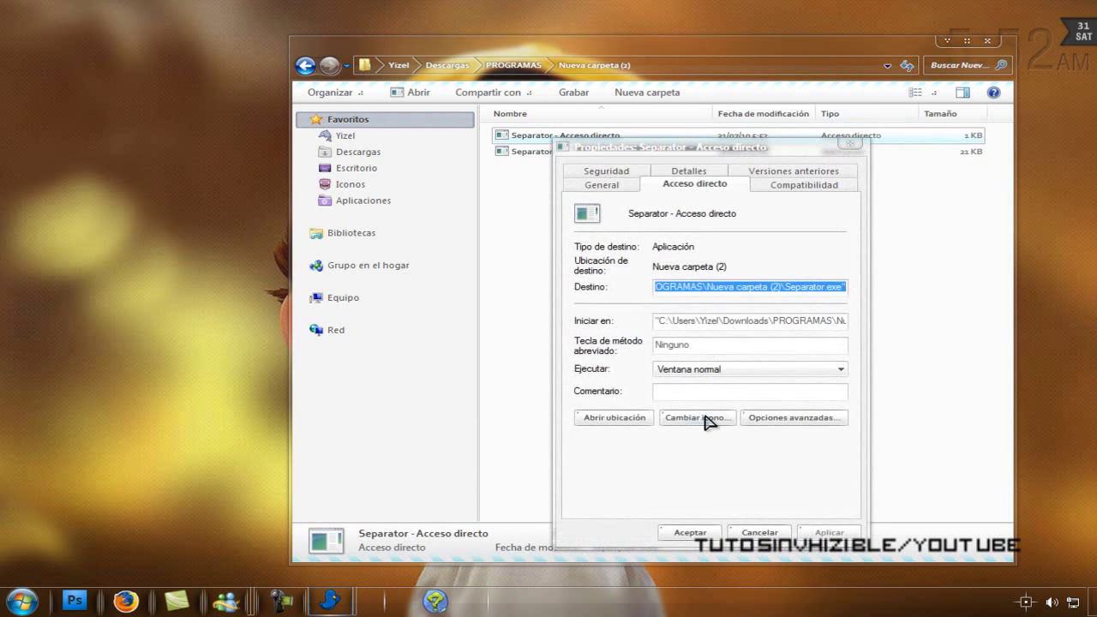
left_click(711, 421)
left_click(742, 317)
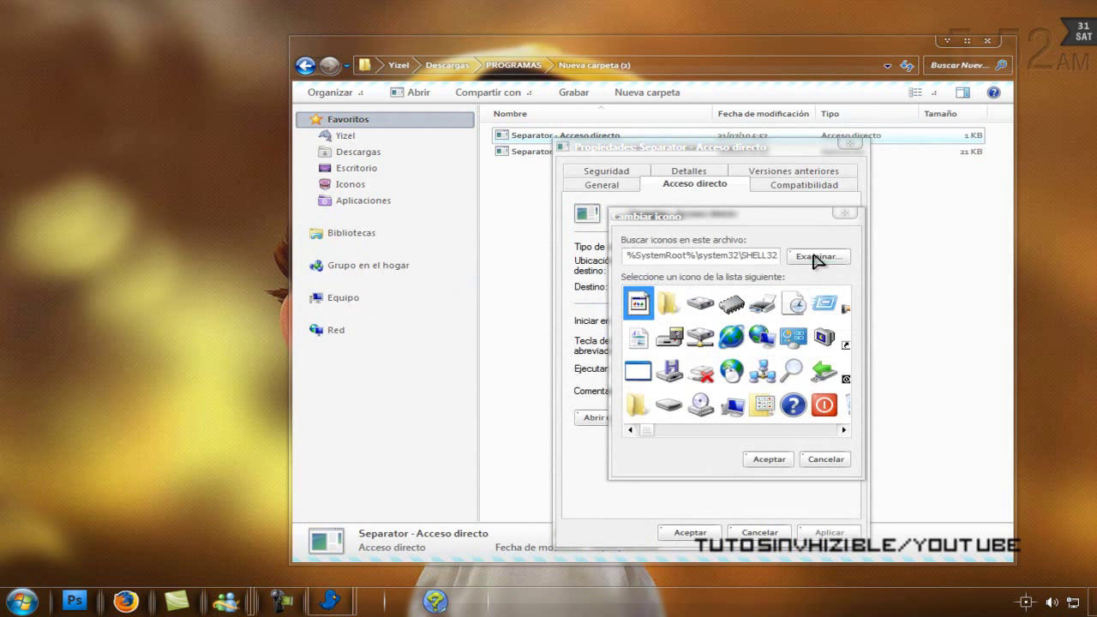
left_click(815, 258)
left_click(728, 361)
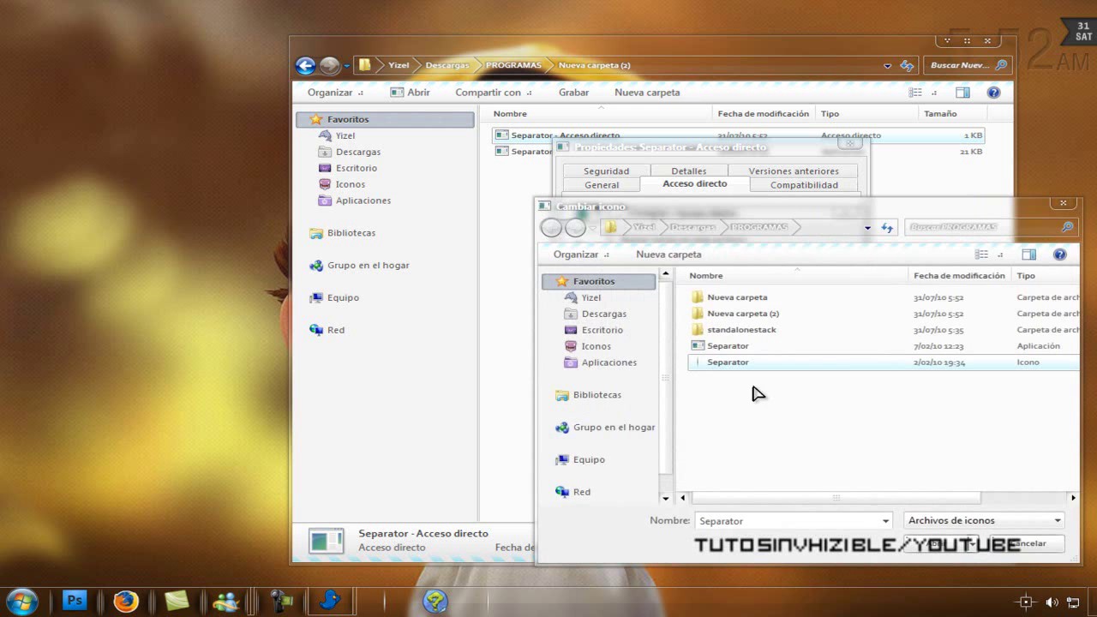
left_click(936, 545)
left_click(775, 463)
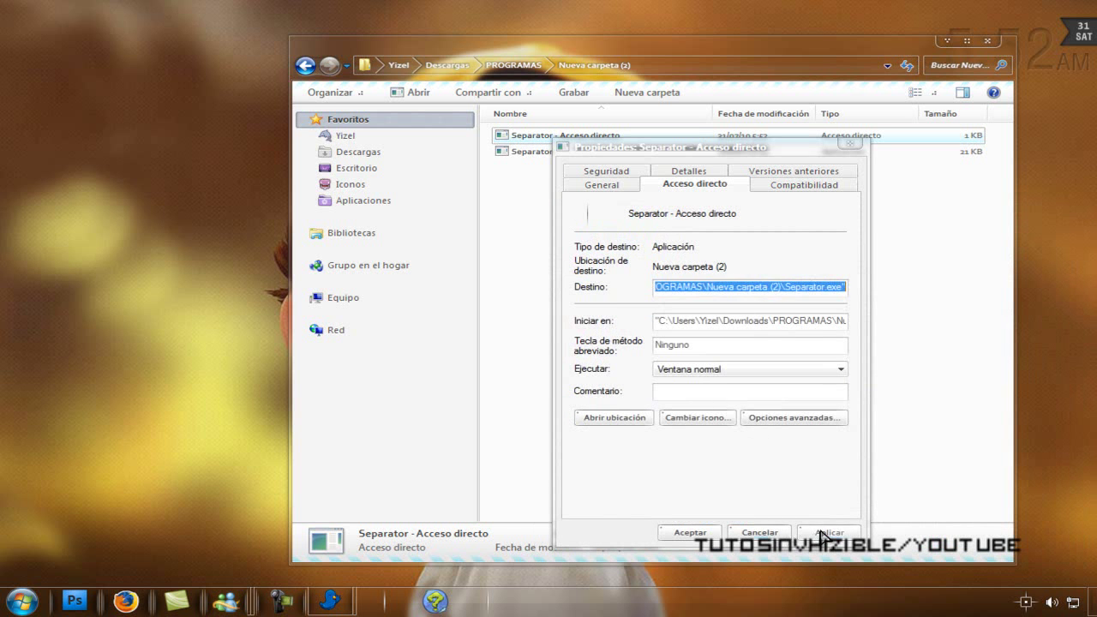
left_click(702, 534)
Pin the new Separator shortcut to the taskbar, and close the running Firefox window from its taskbar icon.
left_click_drag(520, 135, 602, 612)
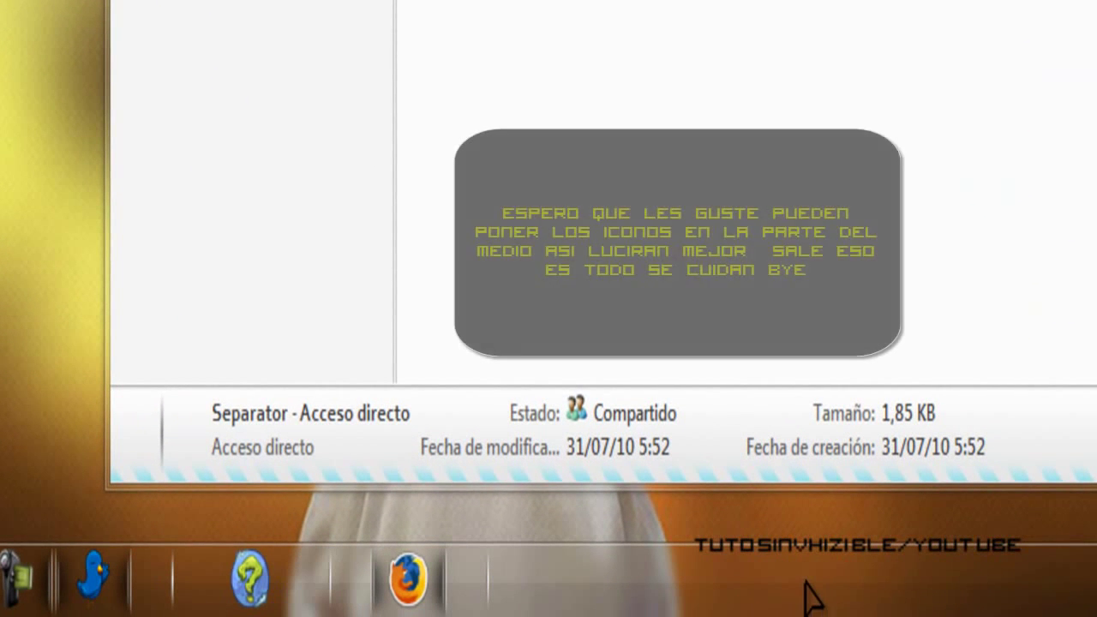
right_click(421, 589)
left_click(393, 480)
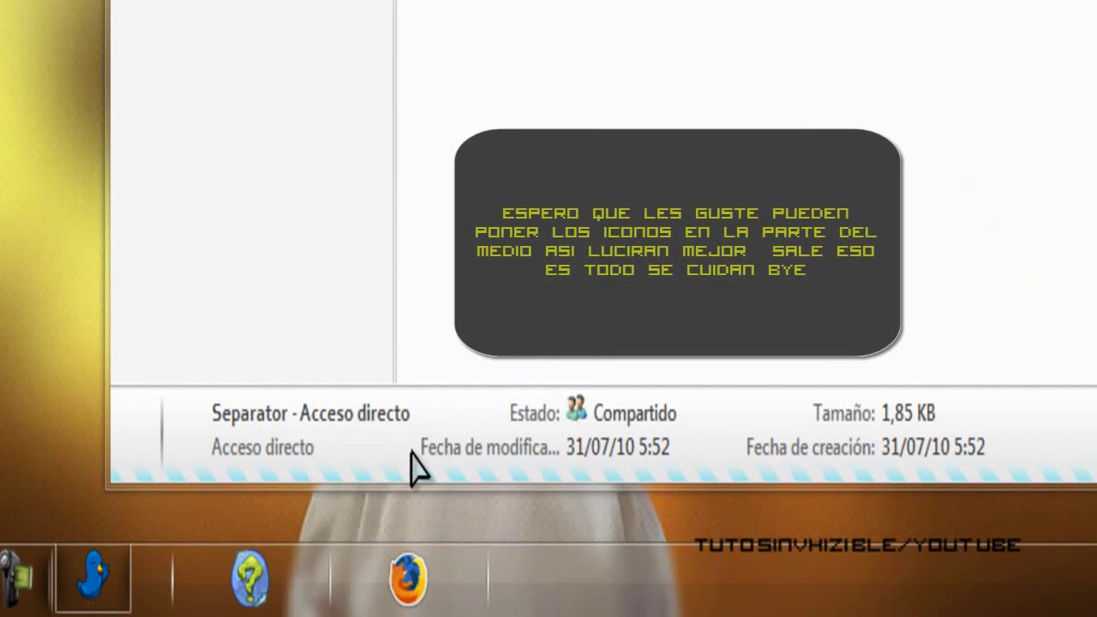